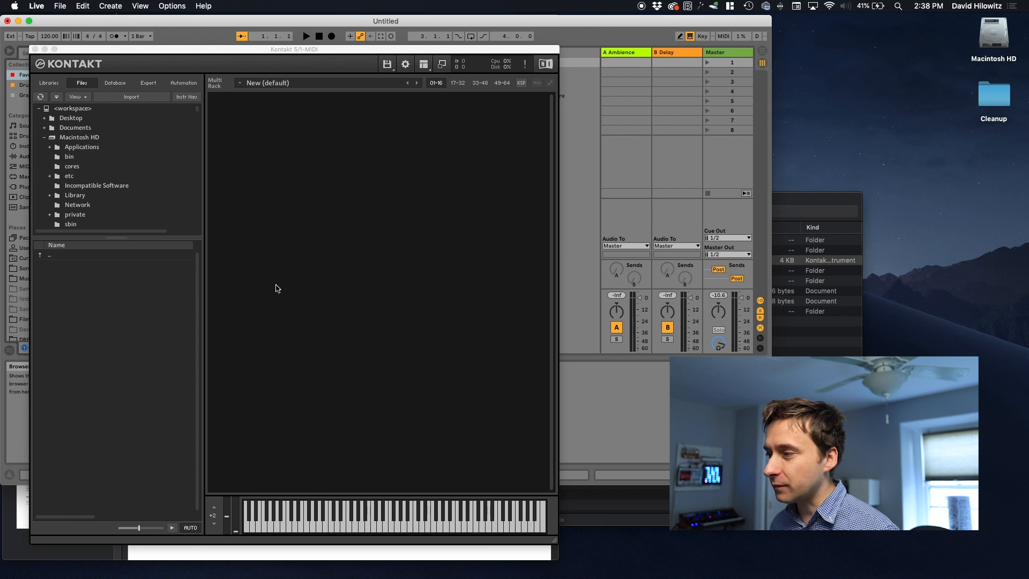
Step: Load Pianobook Template.nki from Finder into the Kontakt rack and try out the template's I knob
key("super+Tab")
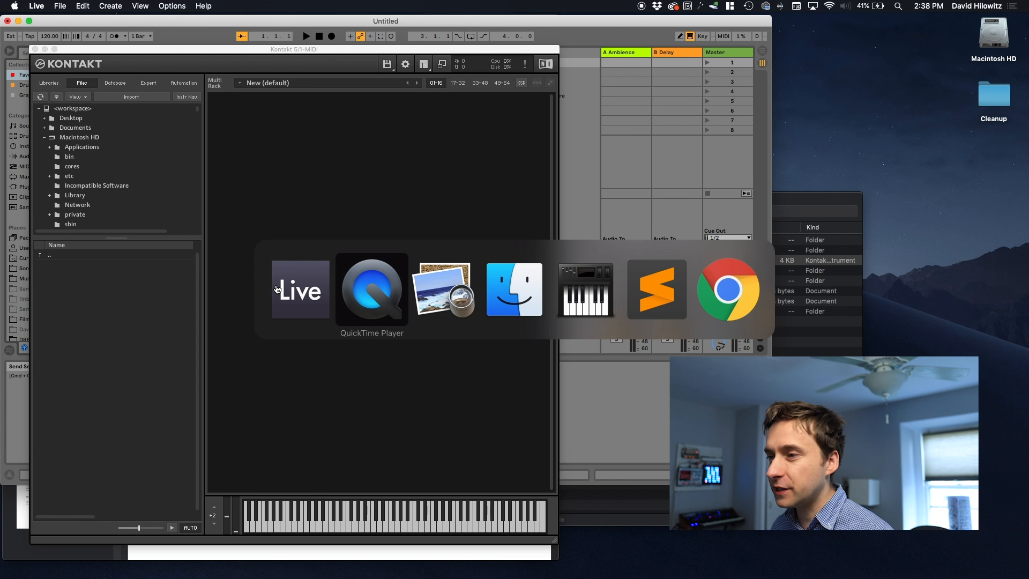
key("super+Tab")
key("super+Tab")
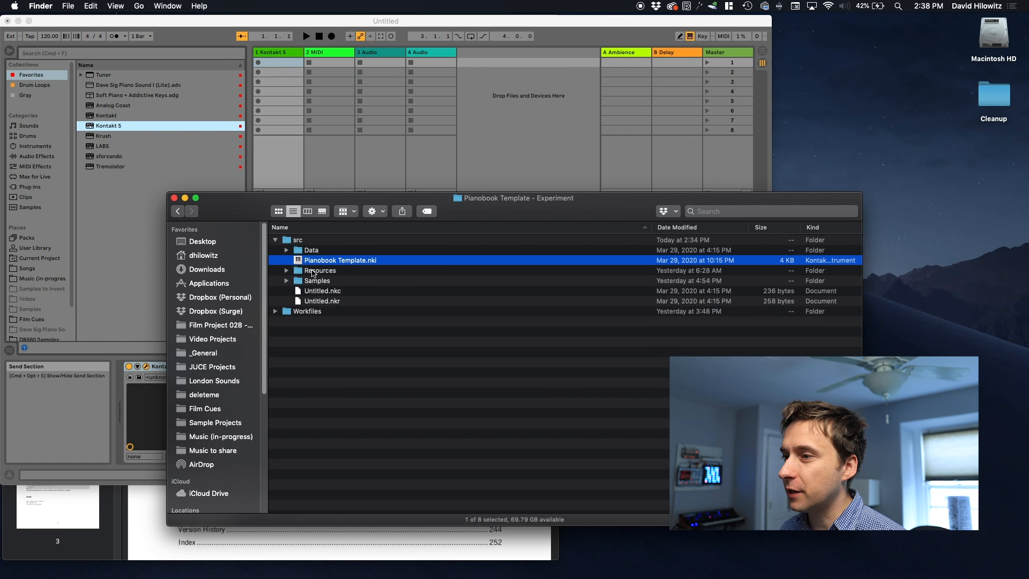
left_click_drag(314, 264, 354, 182)
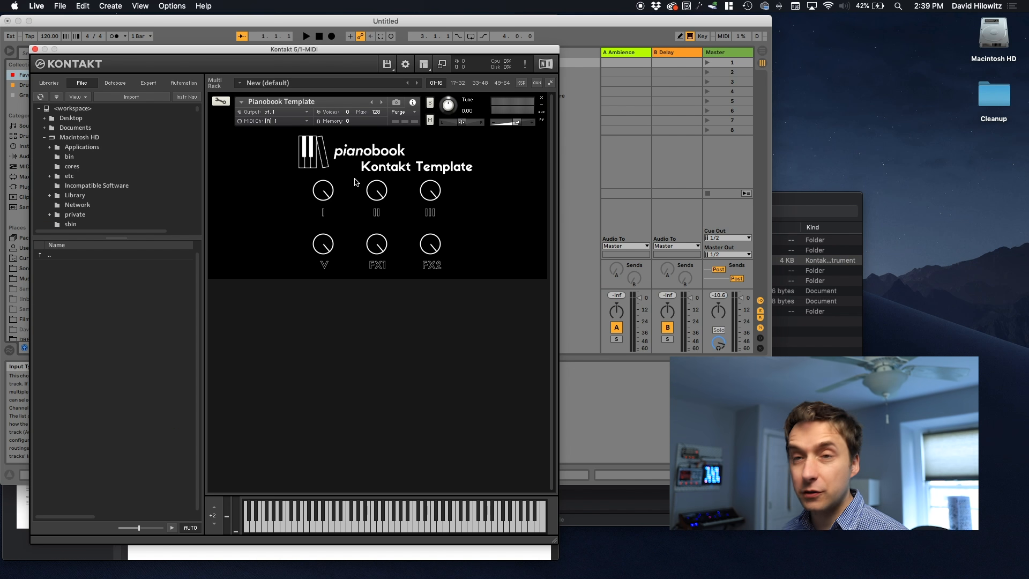
mouse_move(333, 188)
left_mouse_down()
mouse_move(284, 187)
mouse_move(329, 187)
left_mouse_up()
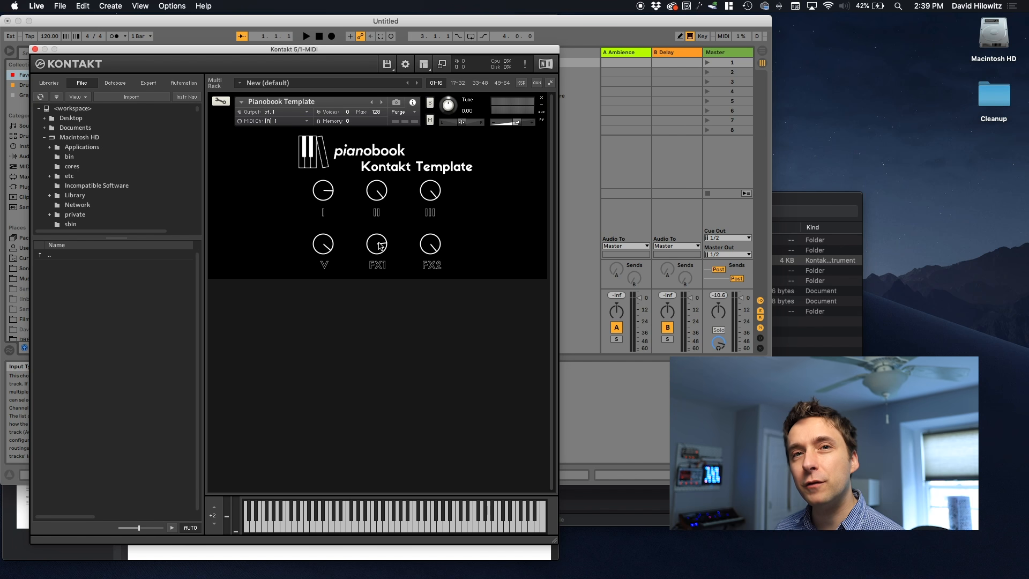
Step: Switch to Finder and open the Samples folder inside src
key("super+Tab")
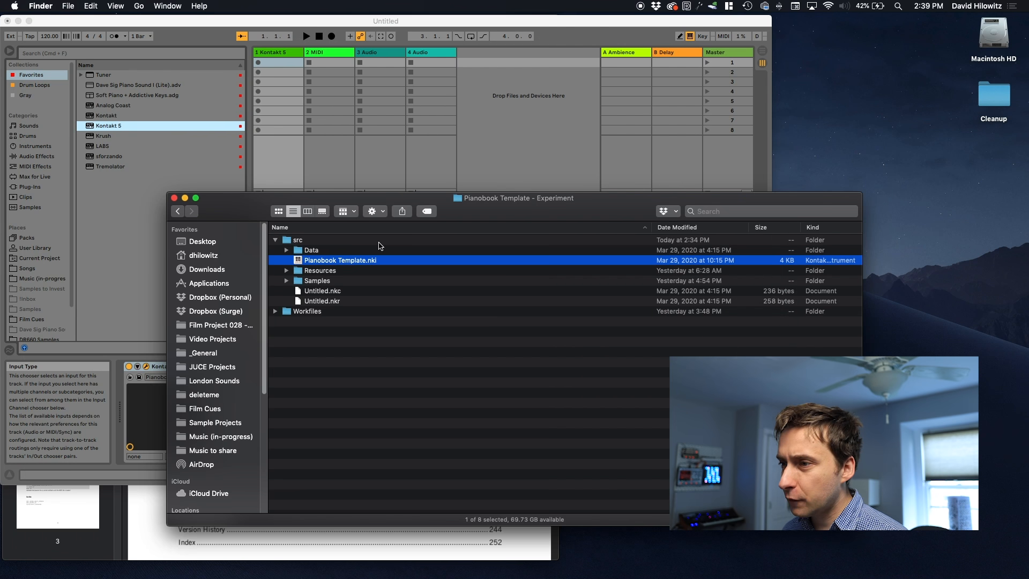
left_click(991, 160)
left_click(331, 283)
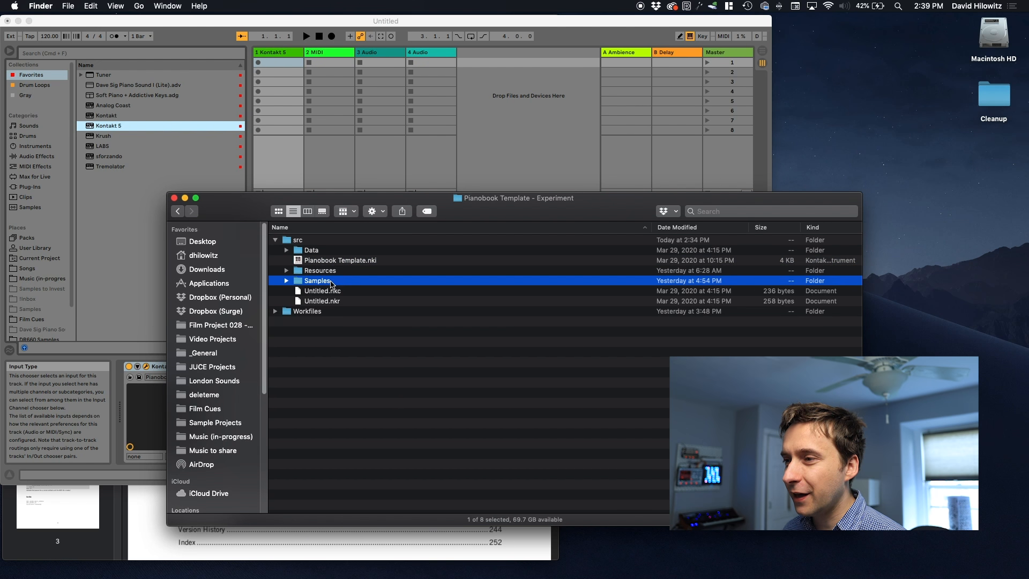
double_click(331, 283)
key("super+Tab")
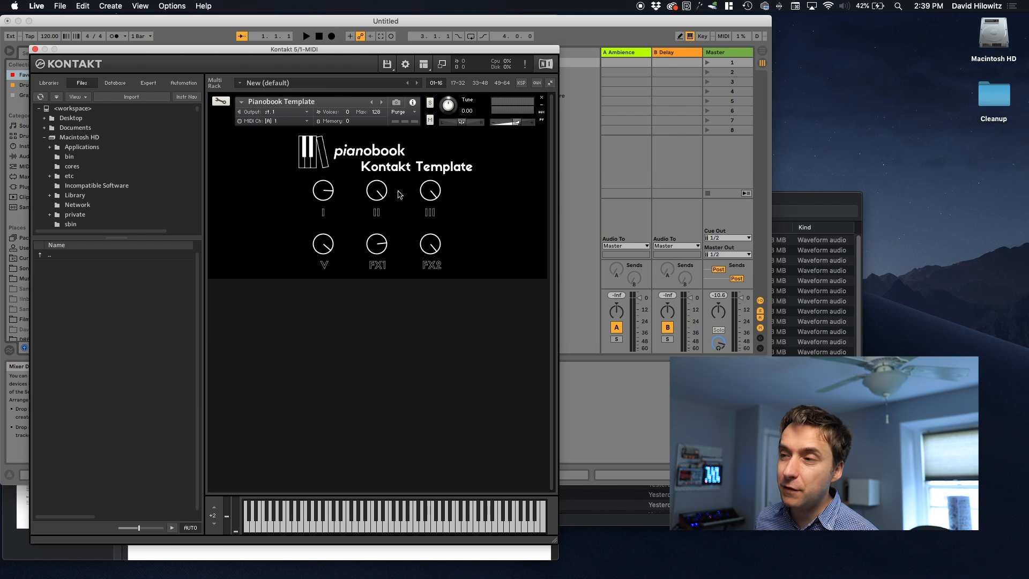
key("super+Tab")
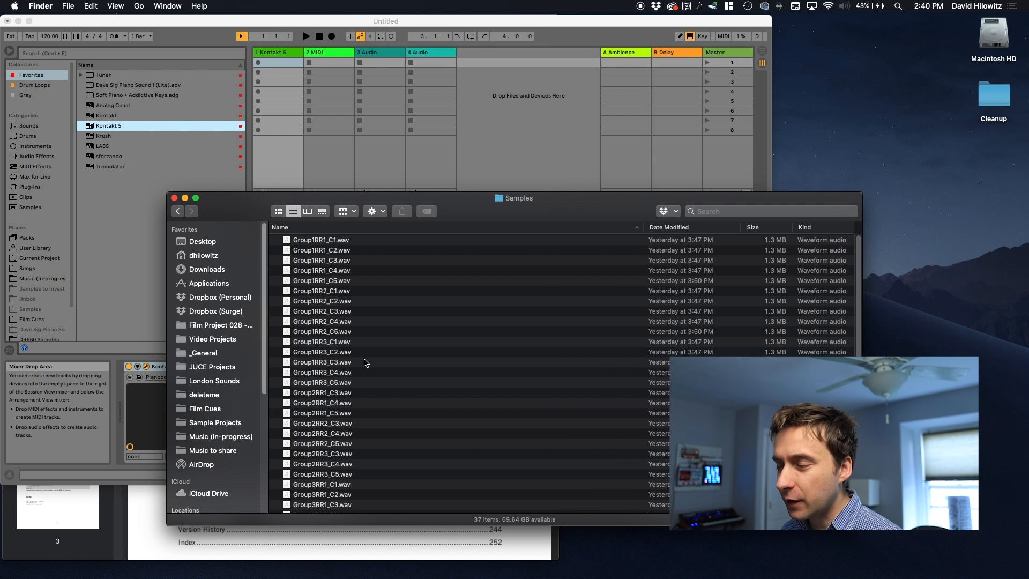
Step: Open the Pianobook Template for editing in Kontakt and map Group1RR1_C1.wav through Group1RR1_C5.wav to Group 1, starting at C1
key("super+Tab")
left_click(220, 100)
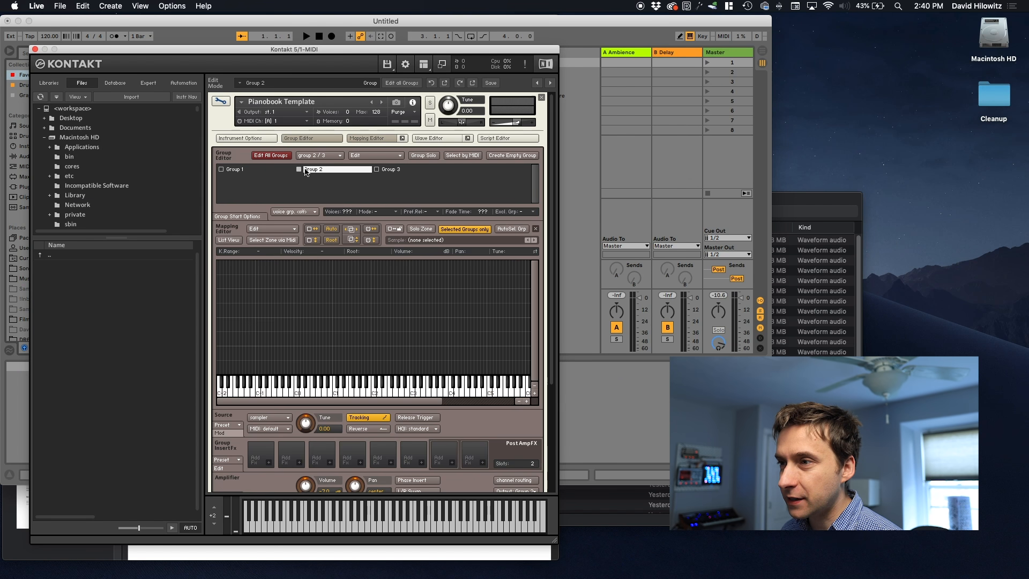
left_click(237, 170)
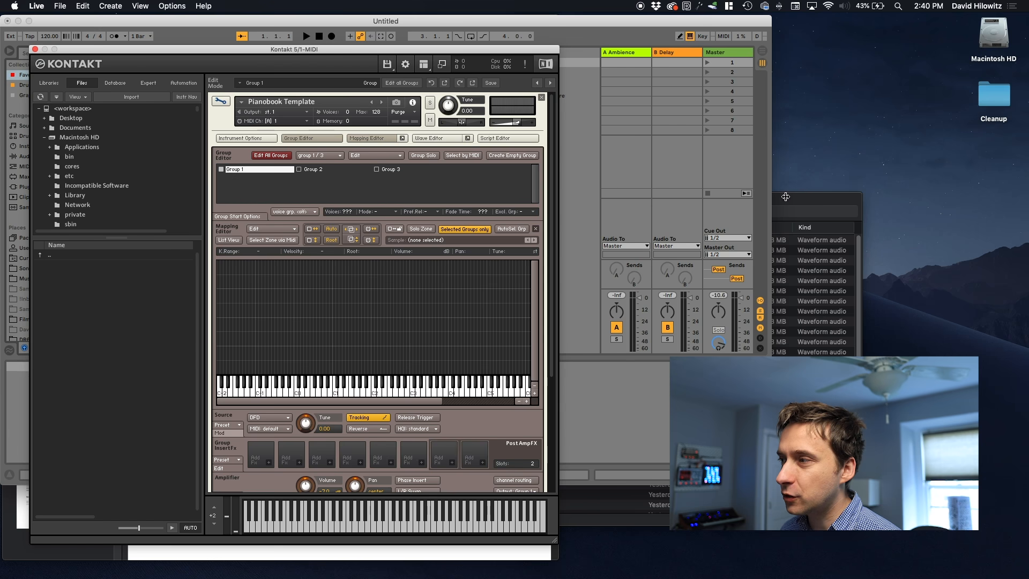
key("super+Tab")
left_click(351, 239)
left_click(345, 280)
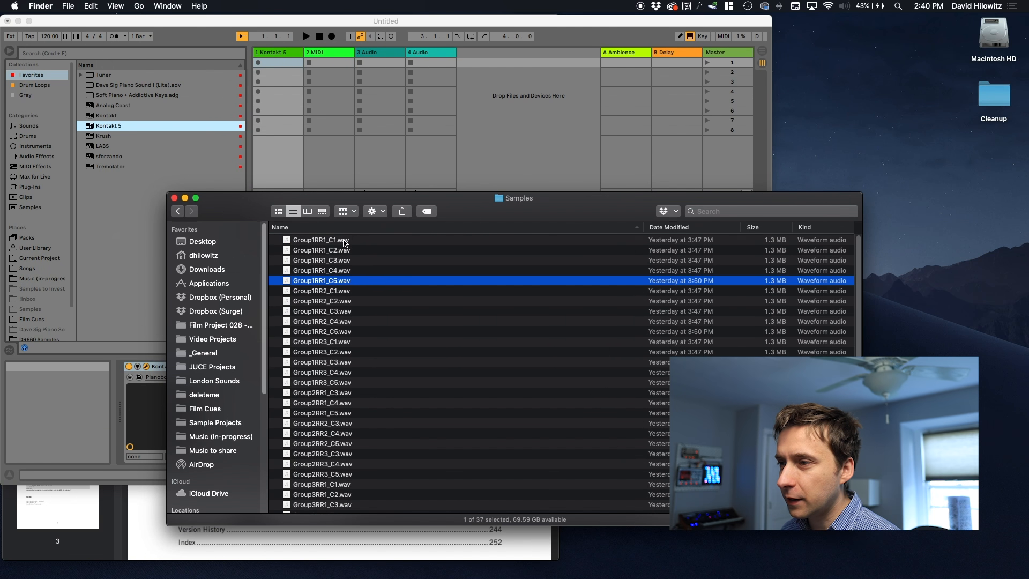
left_click(343, 242, "shift")
left_click_drag(298, 241, 335, 271)
key("super+Tab")
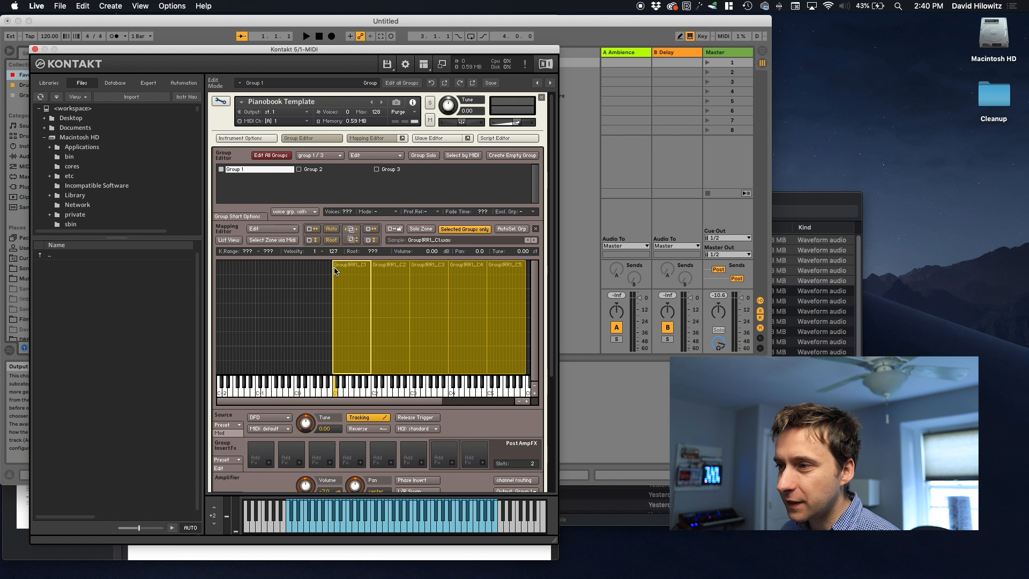
Step: Audition the Group 1 zones by playing a note in each octave of the mapping keyboard
left_click(336, 395)
left_click(374, 395)
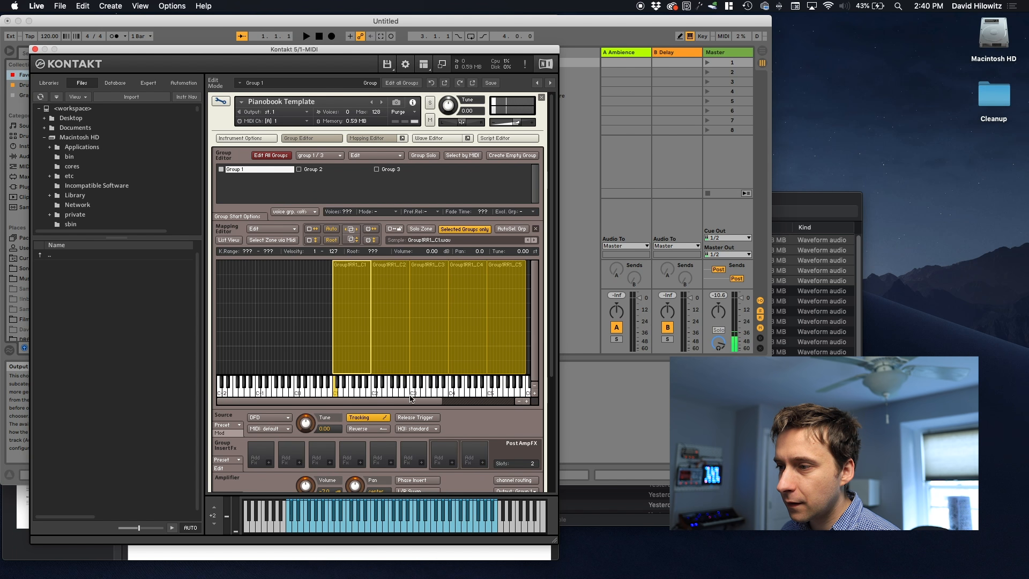
left_click(411, 395)
left_click(450, 395)
left_click(506, 393)
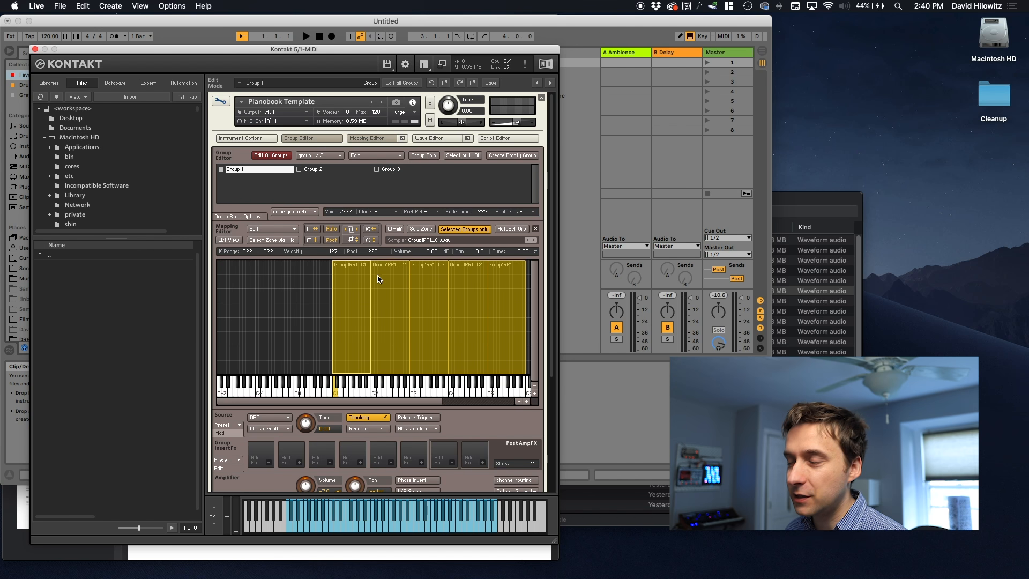
Step: Map Group2RR1_C3.wav through Group2RR1_C5.wav to Group 2 and extend the C3 sample's zone down to C1
key("super+Tab")
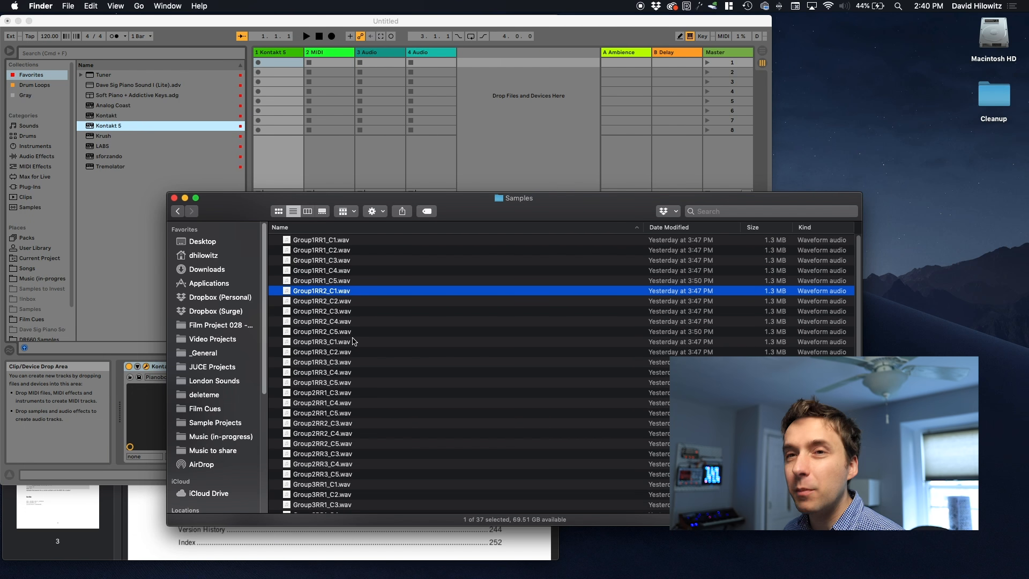
left_click(336, 394)
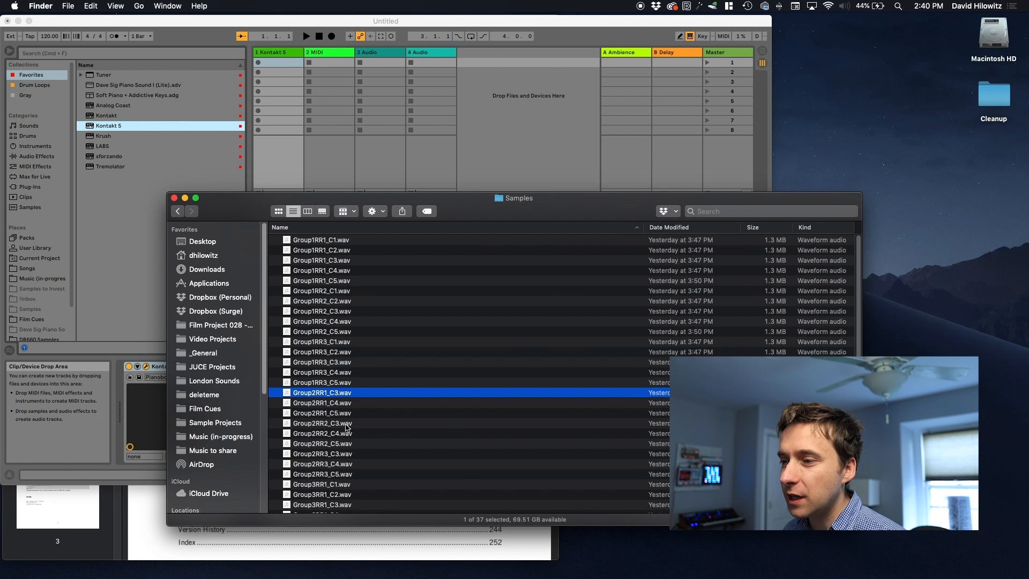
left_click(318, 413, "shift")
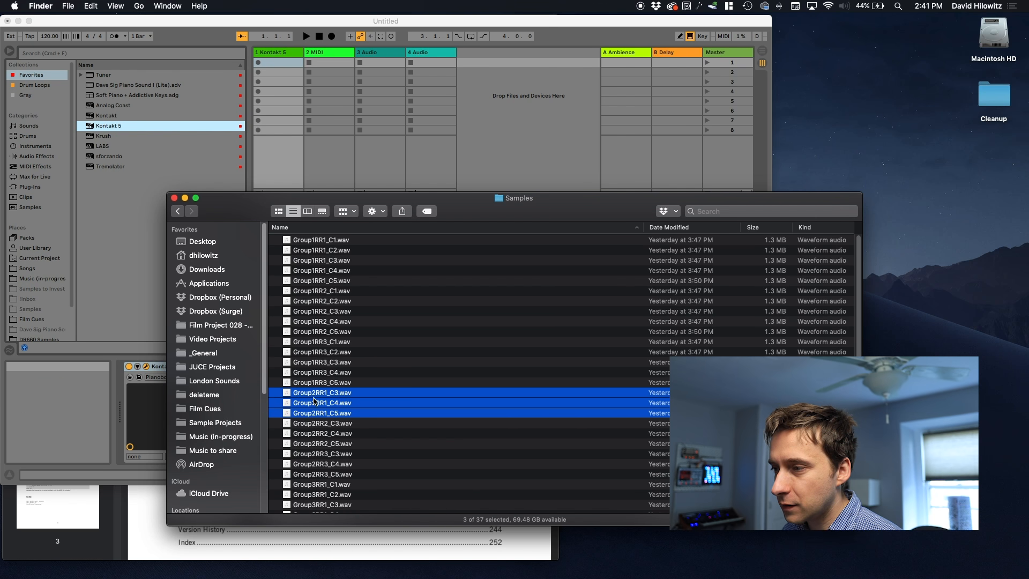
left_click_drag(333, 395, 411, 273)
left_click(351, 360)
left_click(426, 333)
left_click_drag(409, 338, 332, 332)
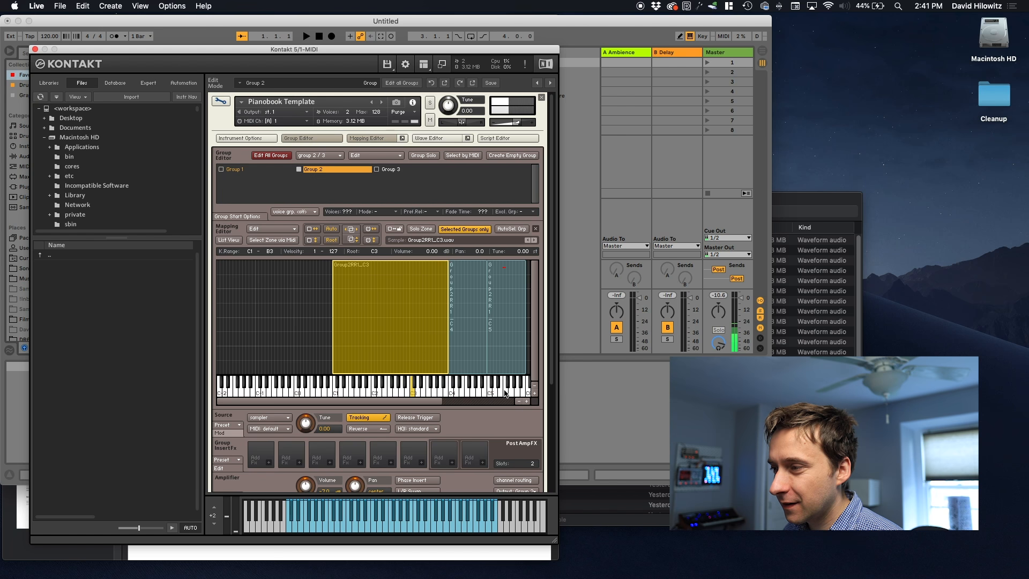
Step: Map Group3RR1_C1.wav through Group3RR1_C5.wav from Finder to Group 3, starting at C1, and audition the zones
left_click(391, 171)
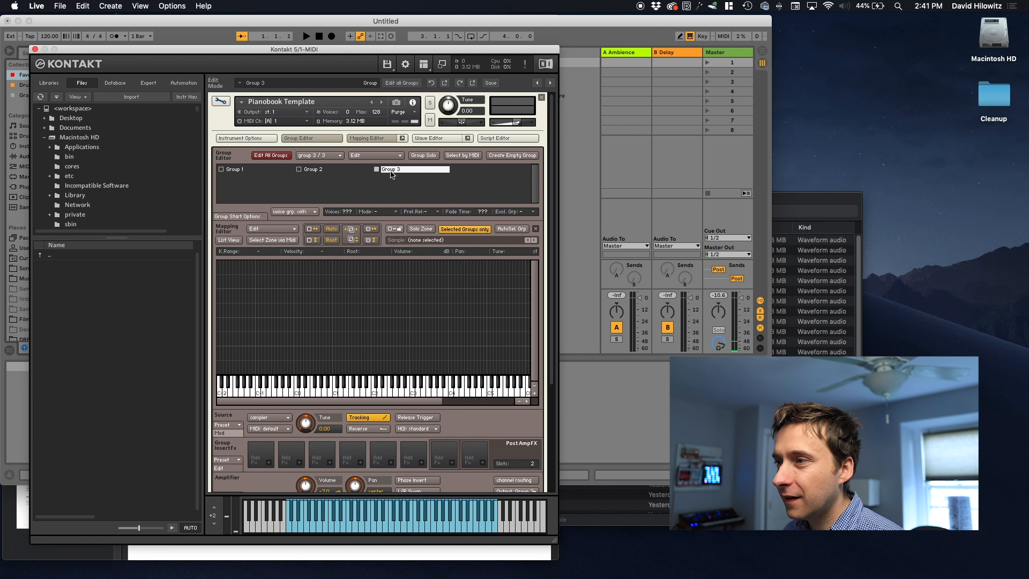
key("super+Tab")
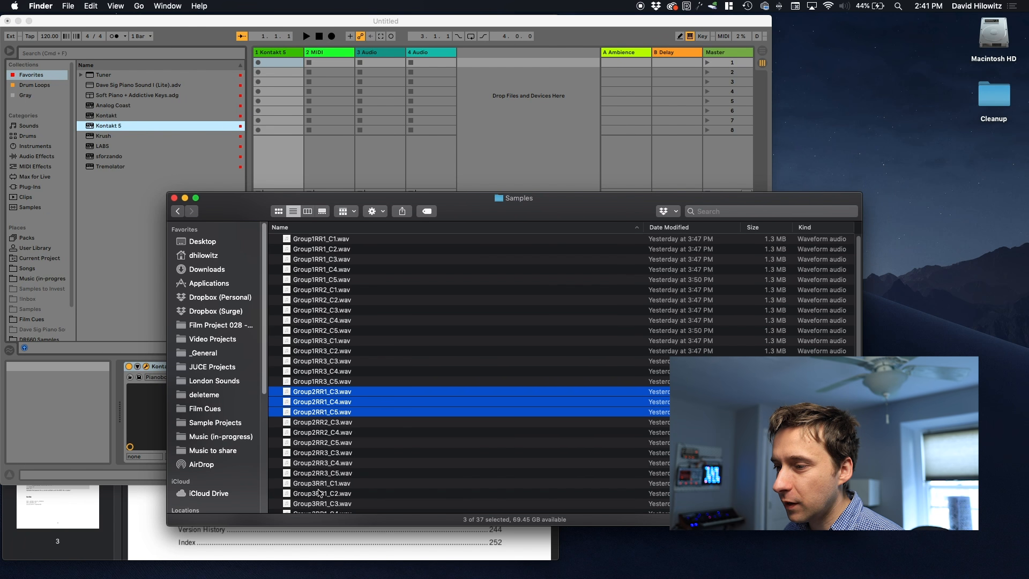
left_click(320, 484)
left_click(320, 494, "shift")
scroll(320, 491, "down", 3)
left_click(322, 469, "shift")
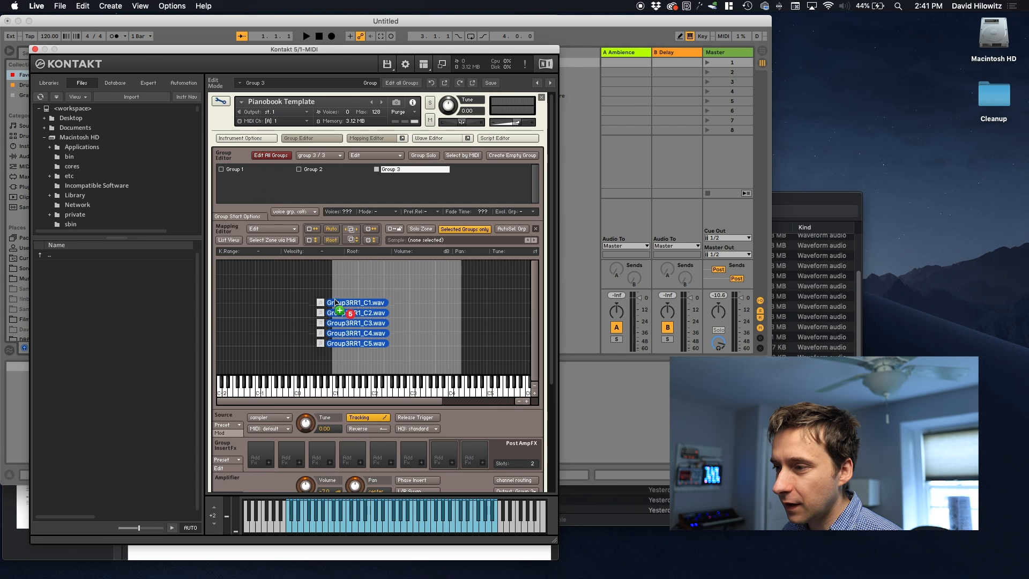
left_click_drag(334, 306, 333, 271)
left_click(460, 392)
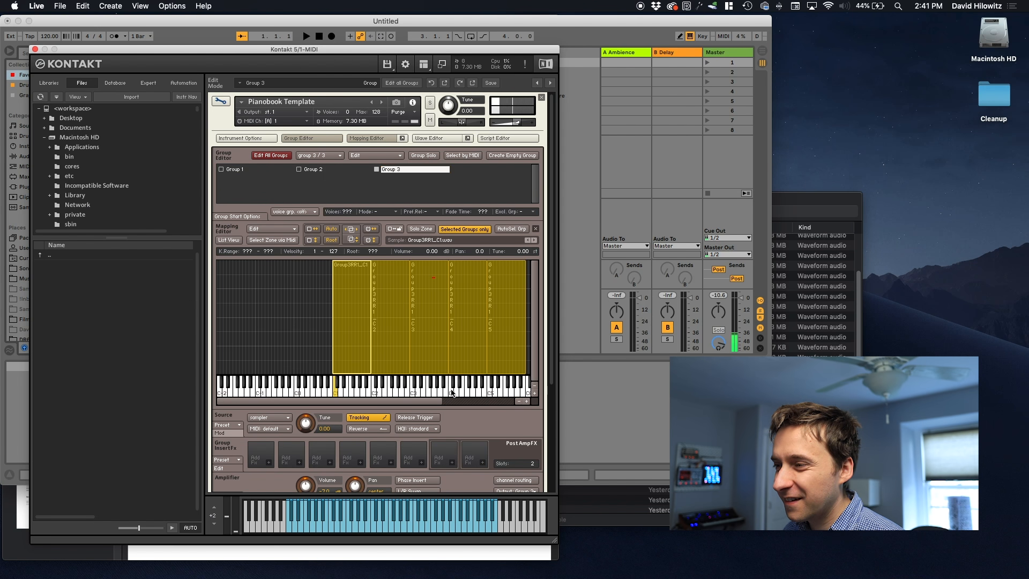
left_click(513, 392)
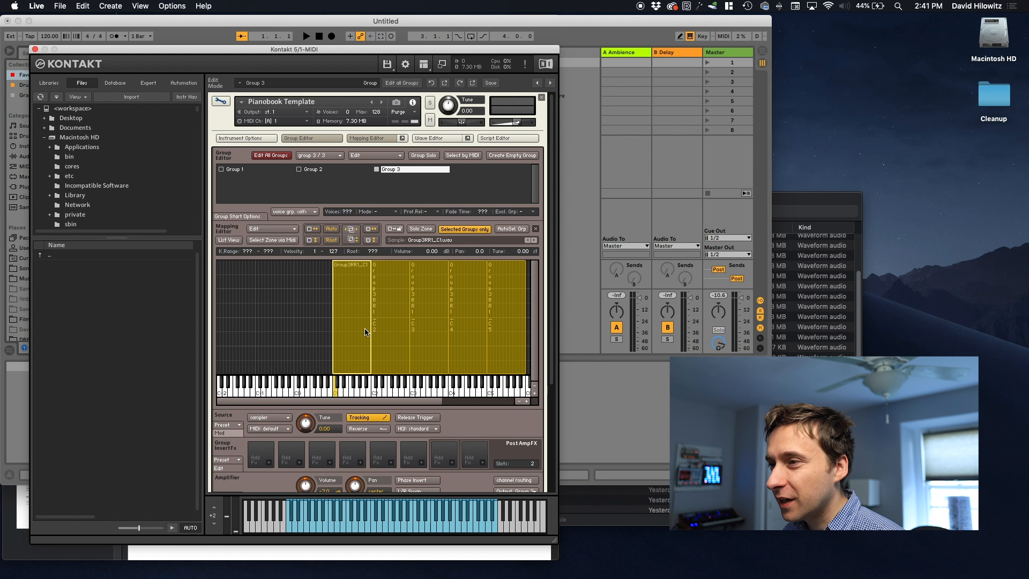
Step: Look over the remaining sample files in Finder and rename Group 1 as Group 1RR1 in Kontakt
key("super+Tab")
scroll(370, 452, "down", 2)
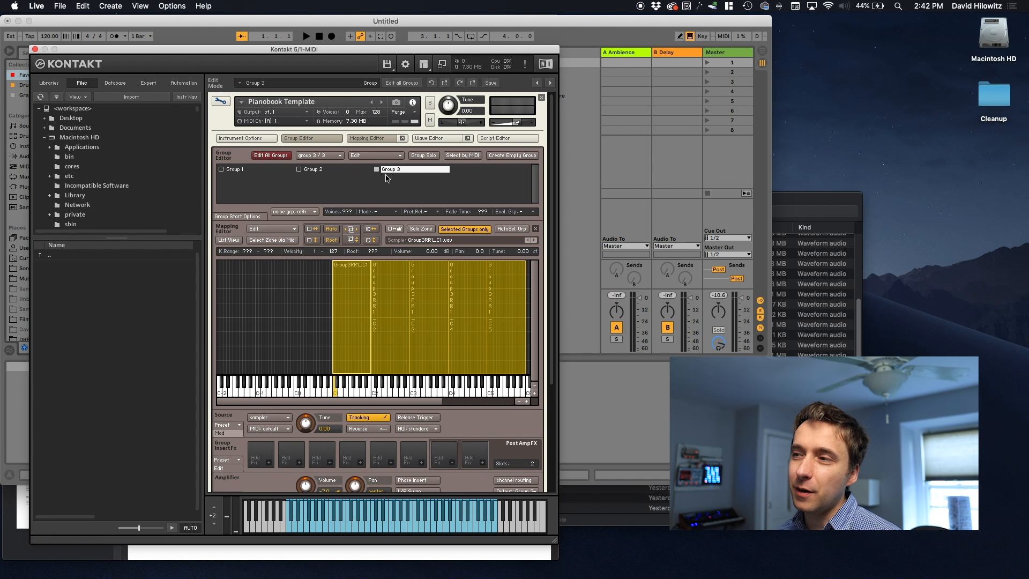
left_click(235, 170)
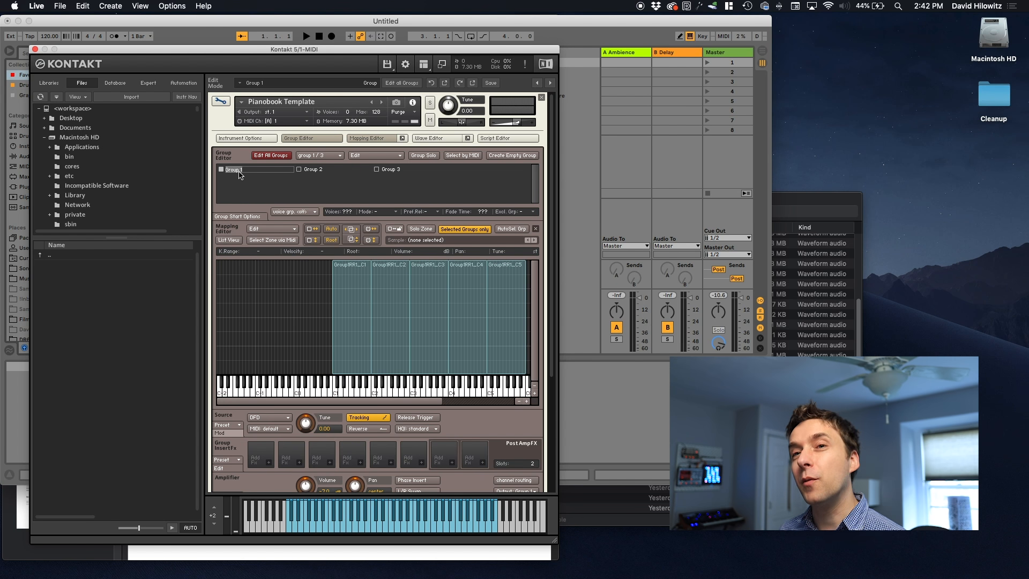
key("Right")
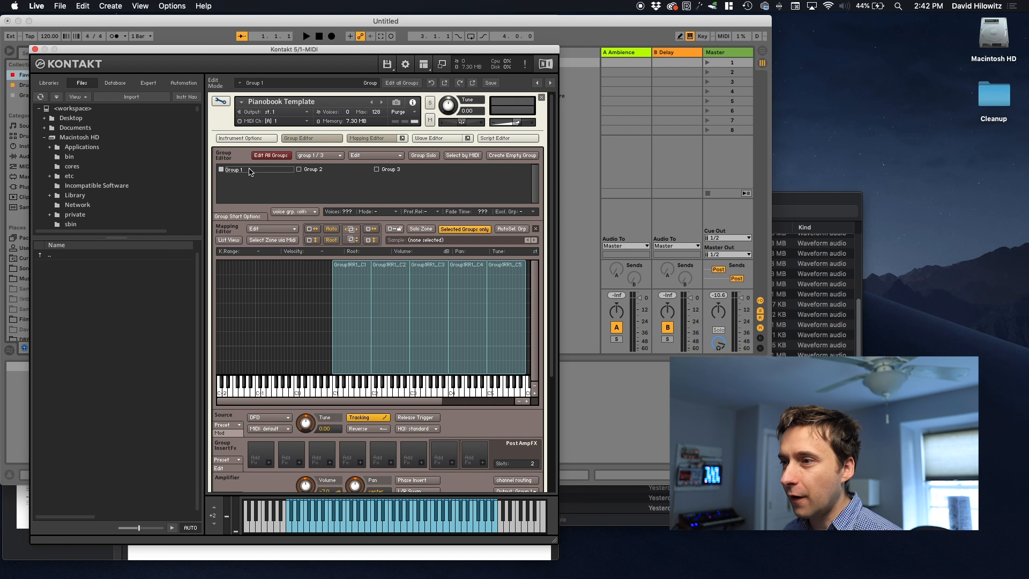
type("RR1")
key("Return")
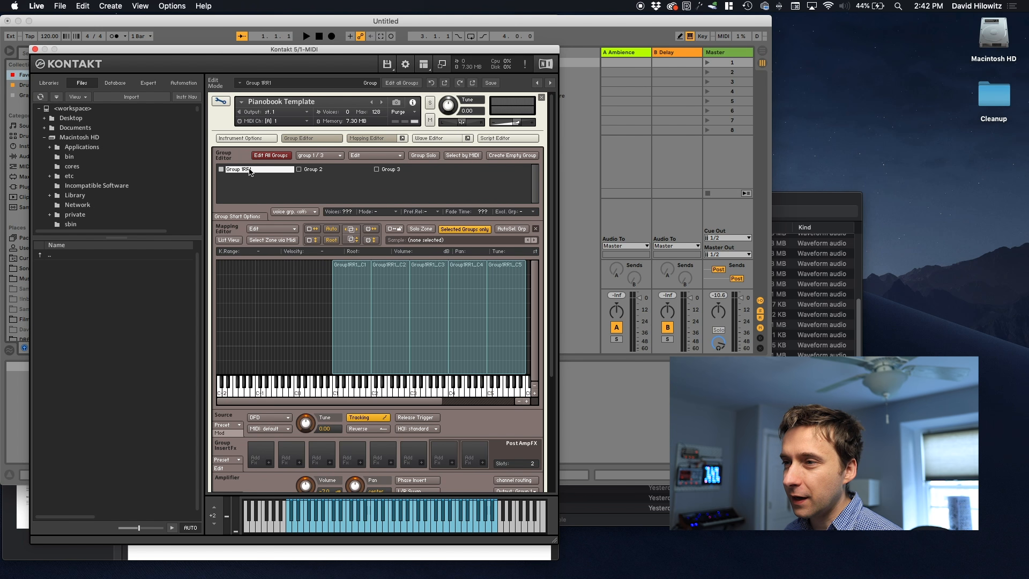
Step: Copy Group 1RR1, paste it without samples, and rename the pasted group as Group 1RR2
right_click(249, 171)
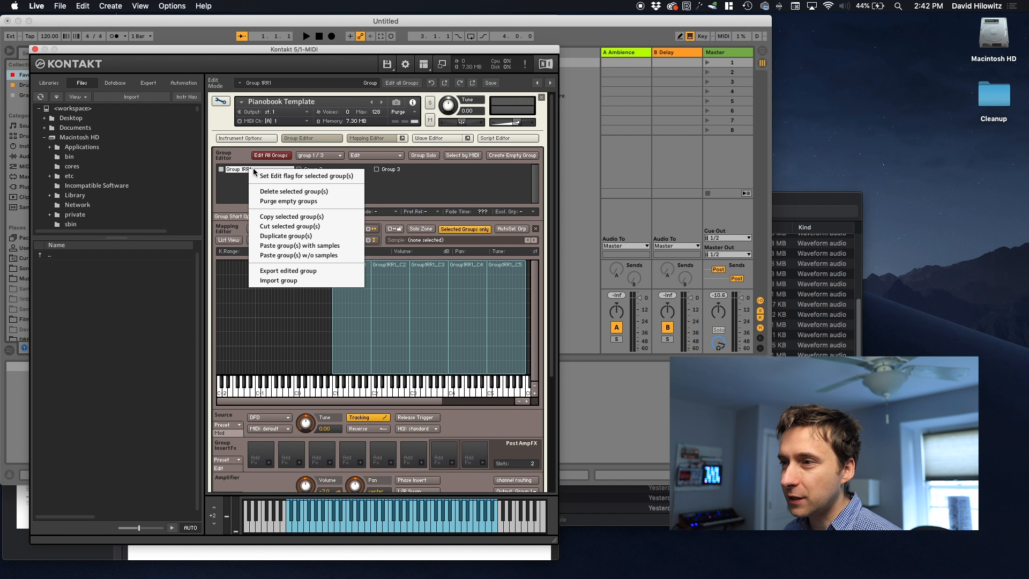
left_click(286, 219)
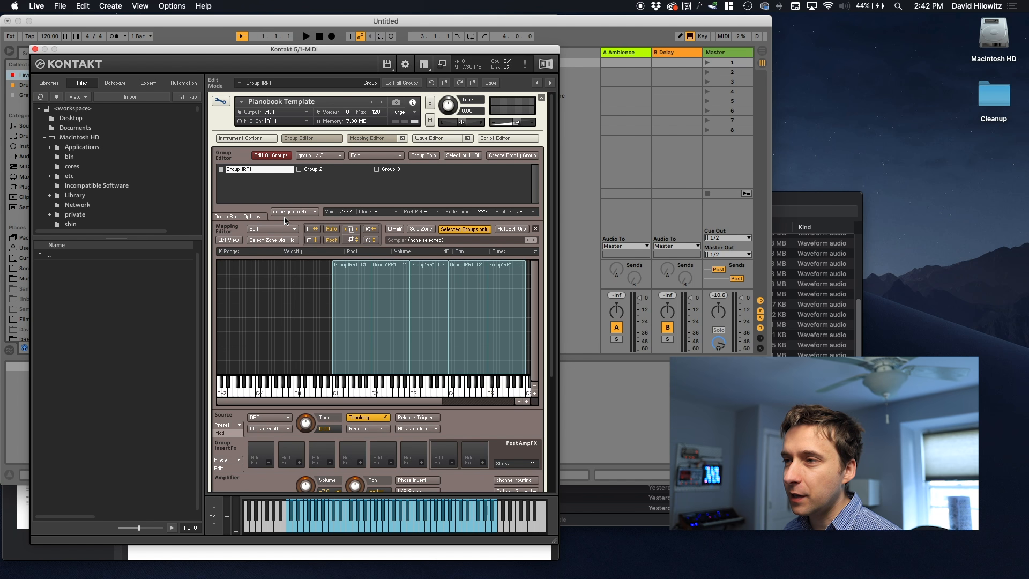
right_click(277, 173)
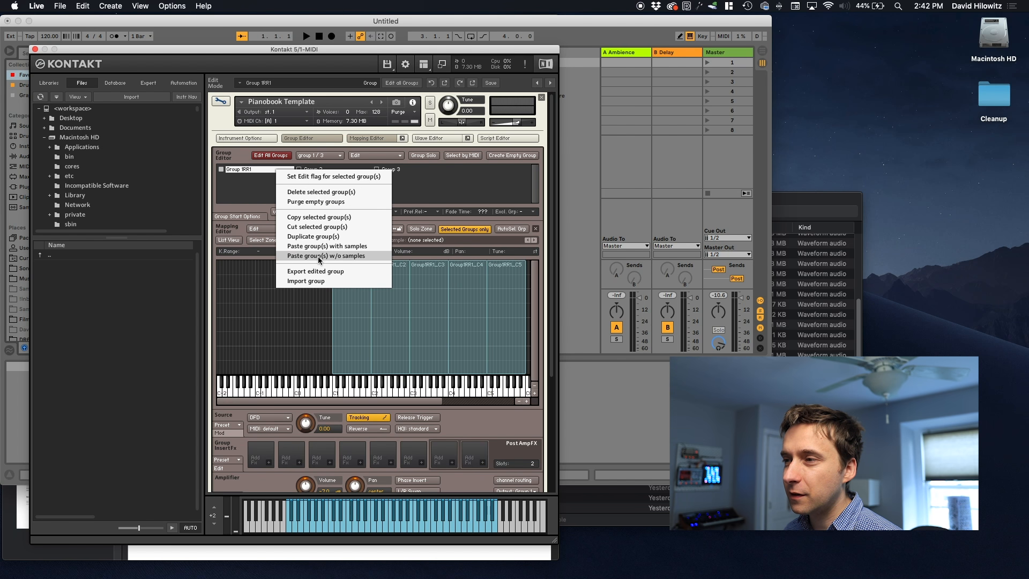
left_click(318, 255)
left_click(478, 171)
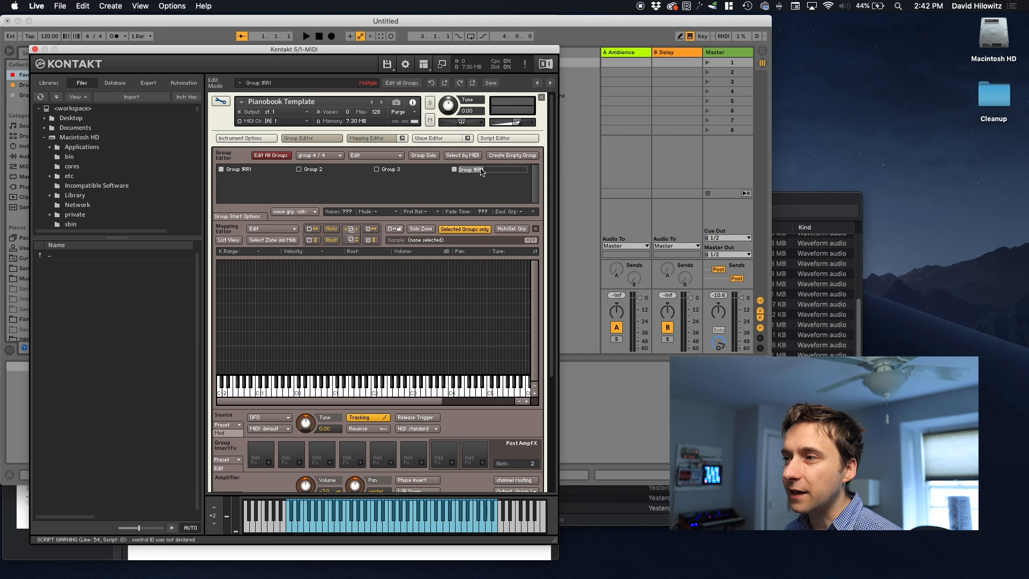
key("Right")
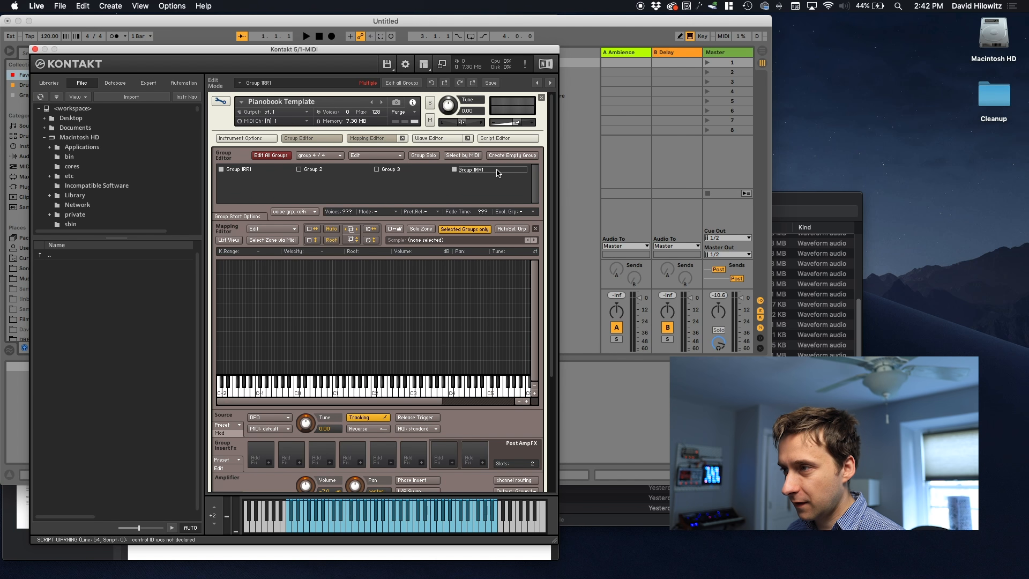
key("BackSpace")
type("2")
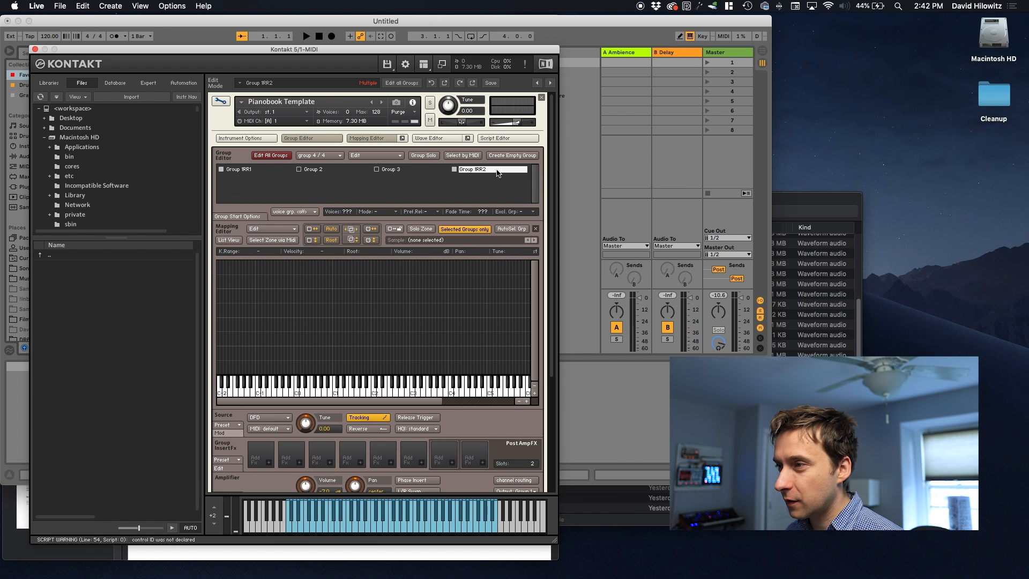
Step: Paste another copy of Group 1RR1 without samples and rename it as Group 1RR3
right_click(498, 173)
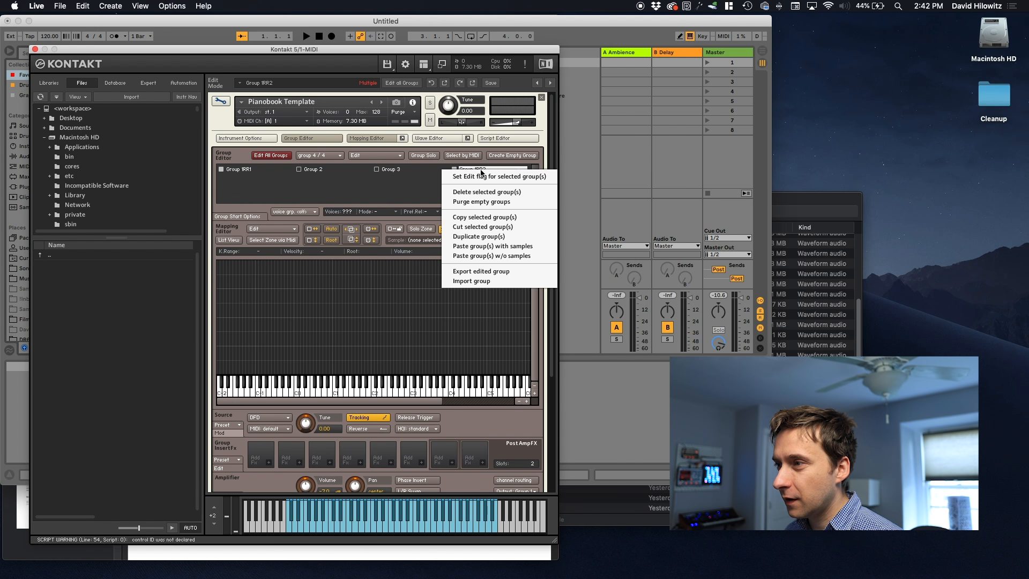
left_click(486, 255)
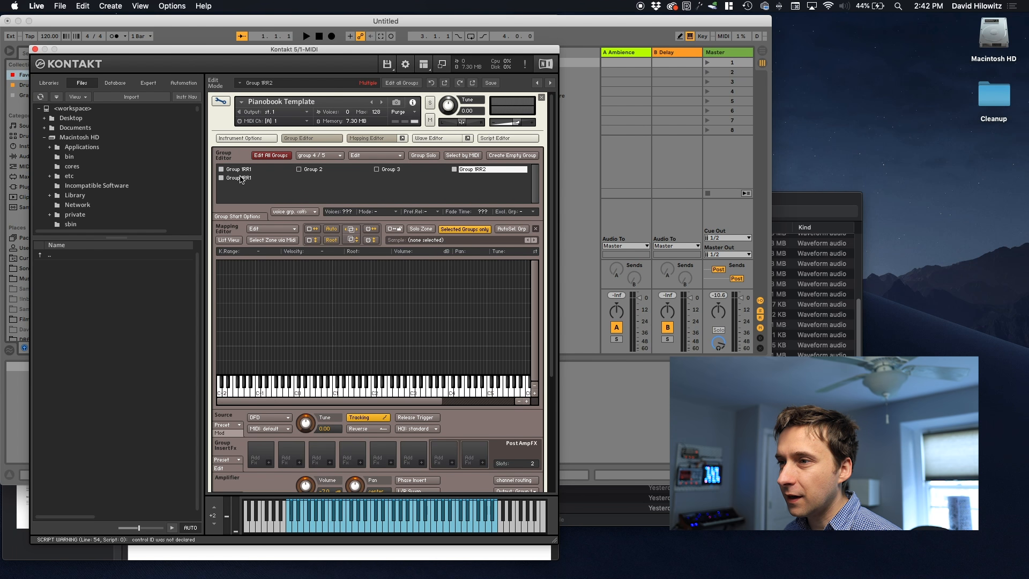
left_click(257, 179)
key("Return")
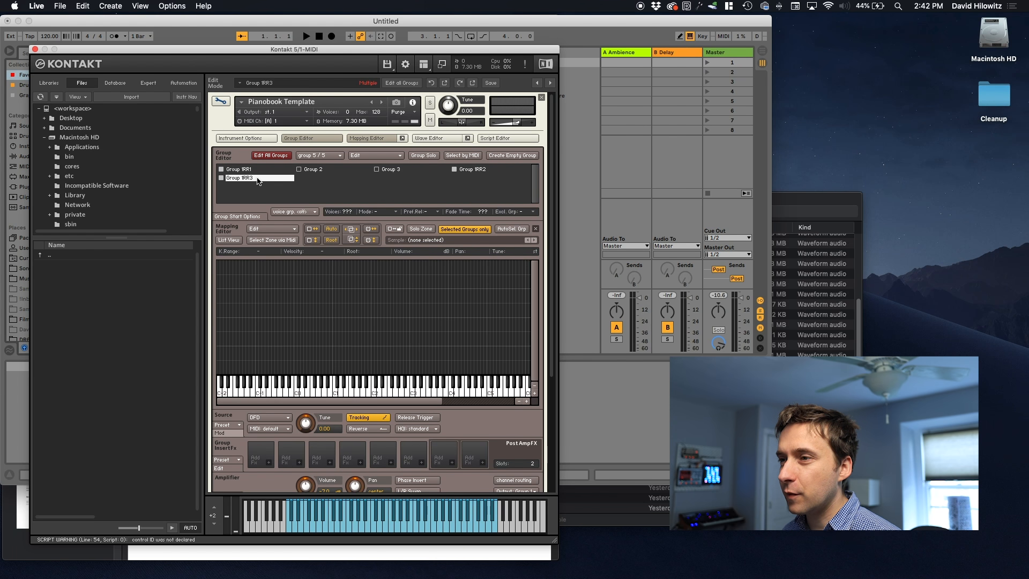
Step: Show the list of the instrument's groups in the browser
left_click(115, 82)
left_click(148, 82)
left_click(183, 82)
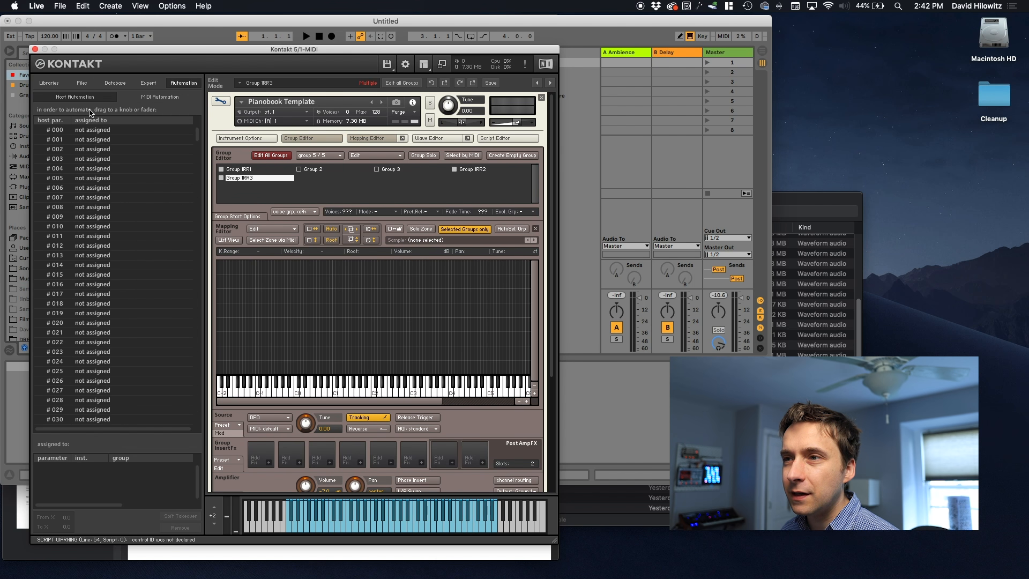
left_click(149, 83)
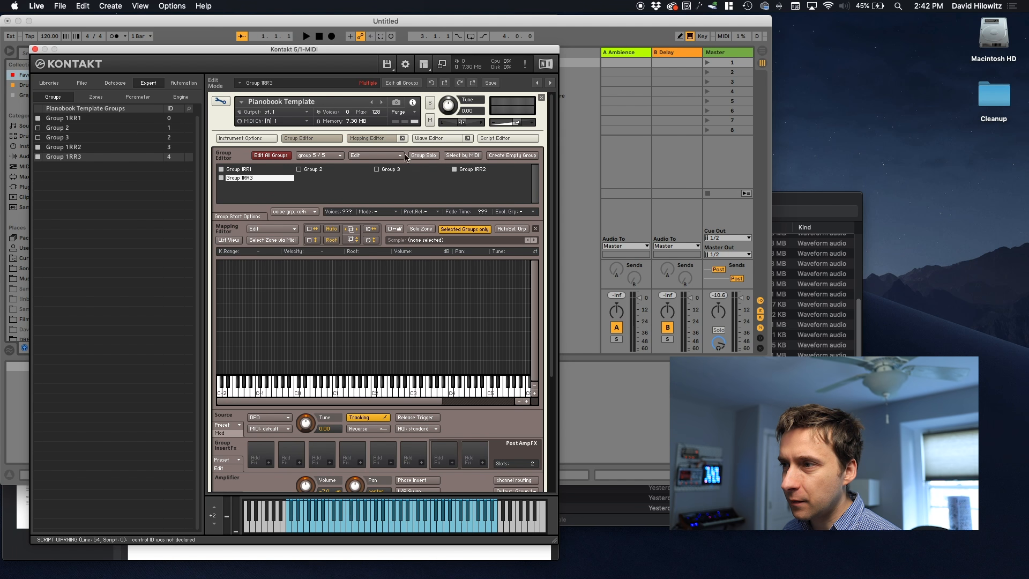
Step: Map the Group1RR2 samples to Group 1RR2 and Group1RR3_C1.wav through Group1RR3_C5.wav from Finder to Group 1RR3, starting at C1
left_click(485, 172)
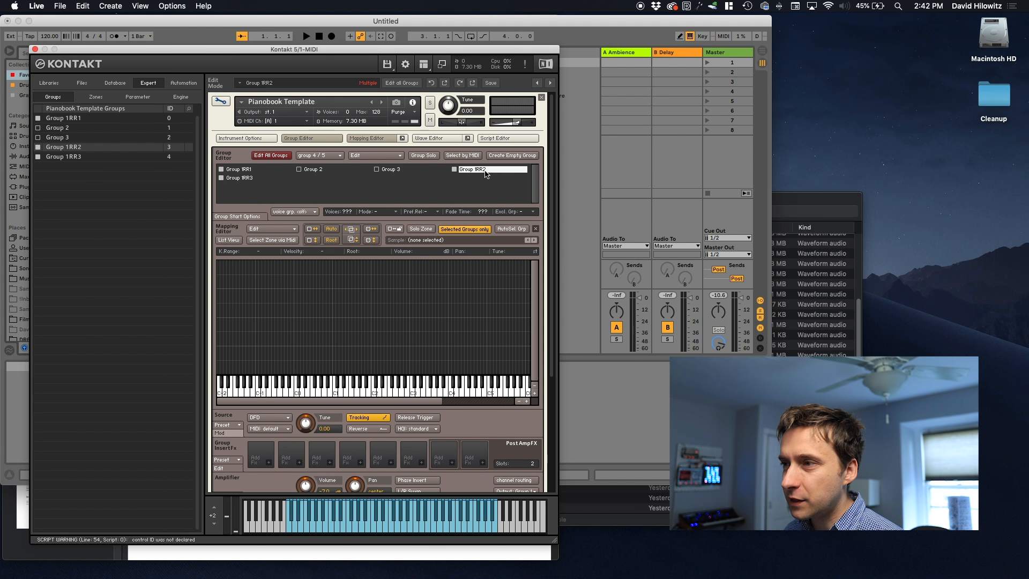
key("super+Tab")
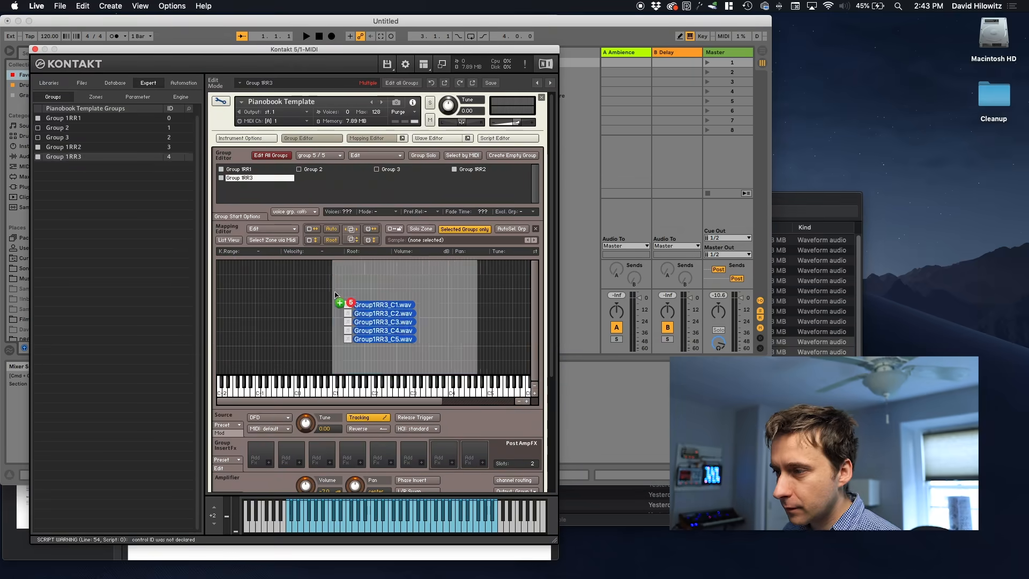
left_click_drag(339, 301, 343, 303)
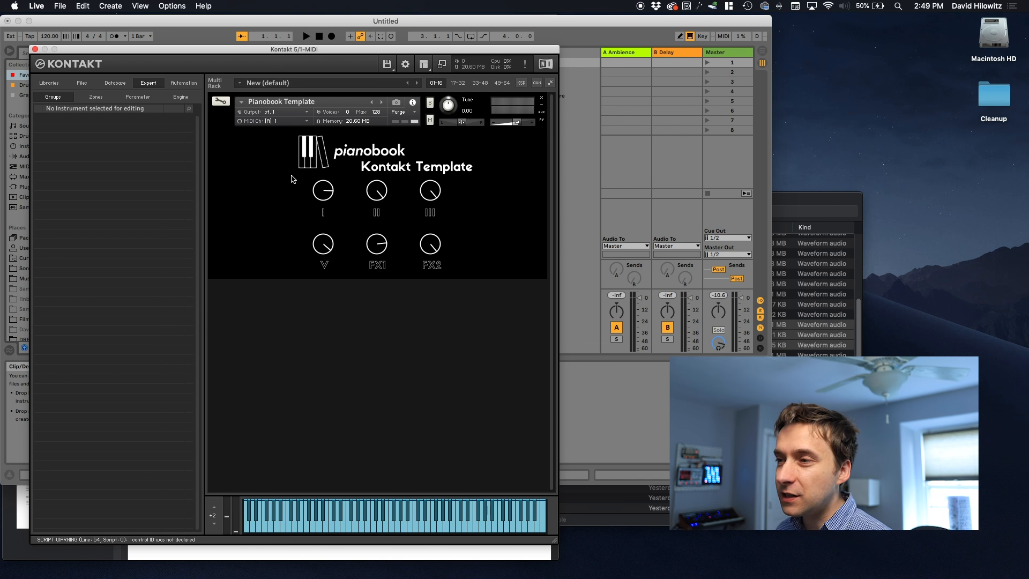
Step: Open the Pianobook Template for editing and look over the zones of its round-robin groups
left_click(221, 102)
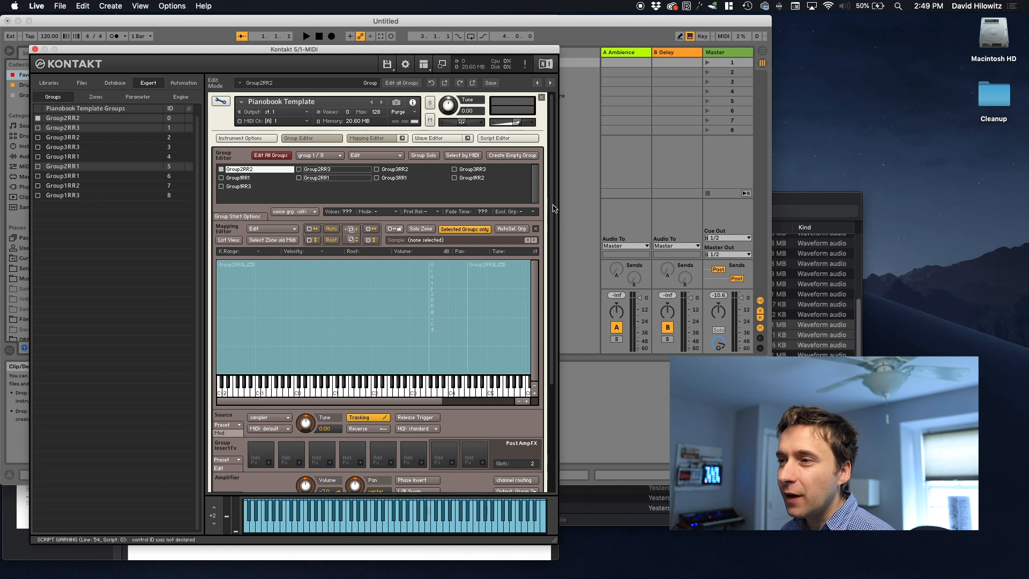
left_click(249, 177)
left_click(250, 170)
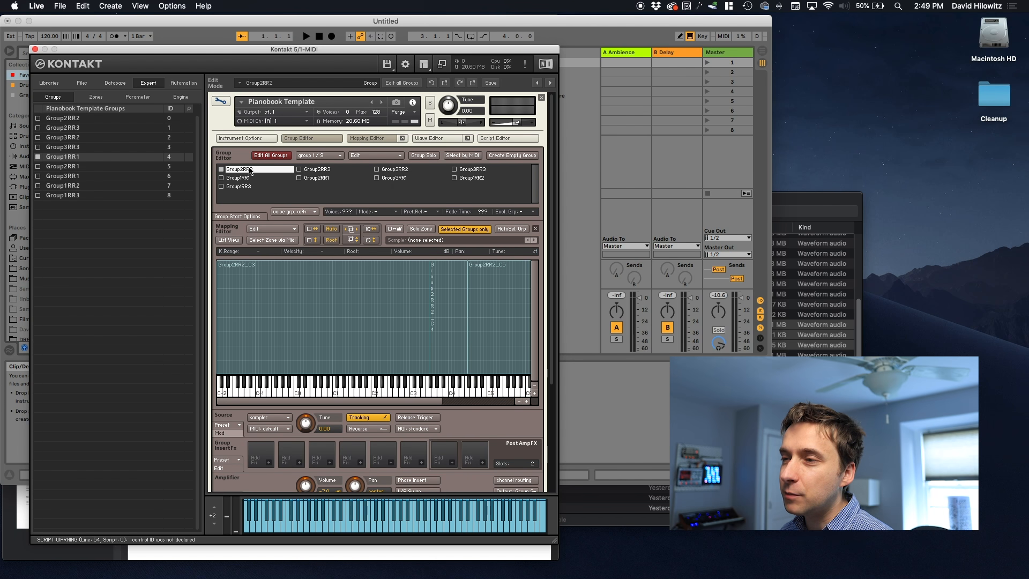
left_click_drag(550, 215, 549, 191)
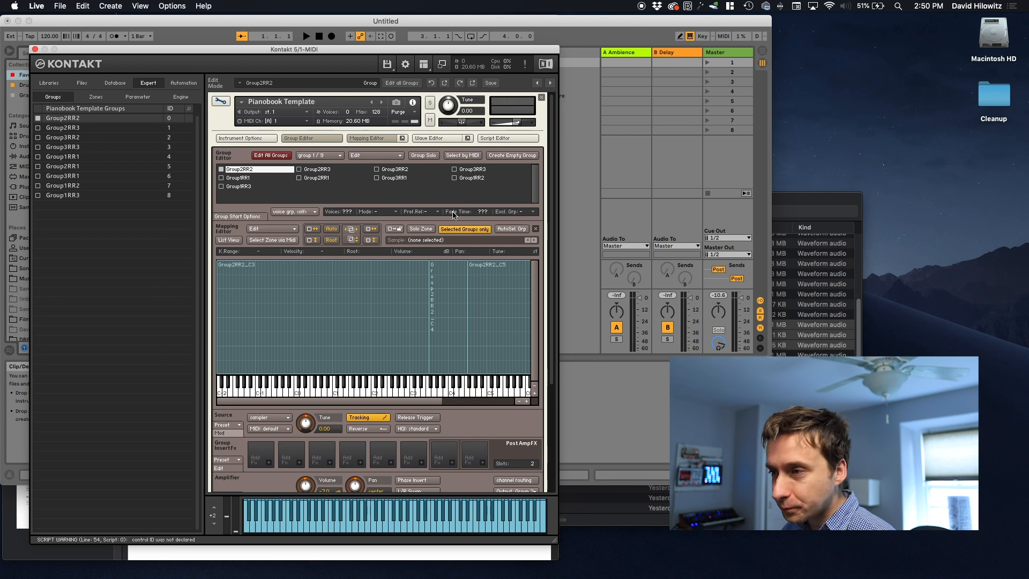
Step: Set the group start option to cycle round robin for all groups at once, and return to editing single groups
left_click(278, 155)
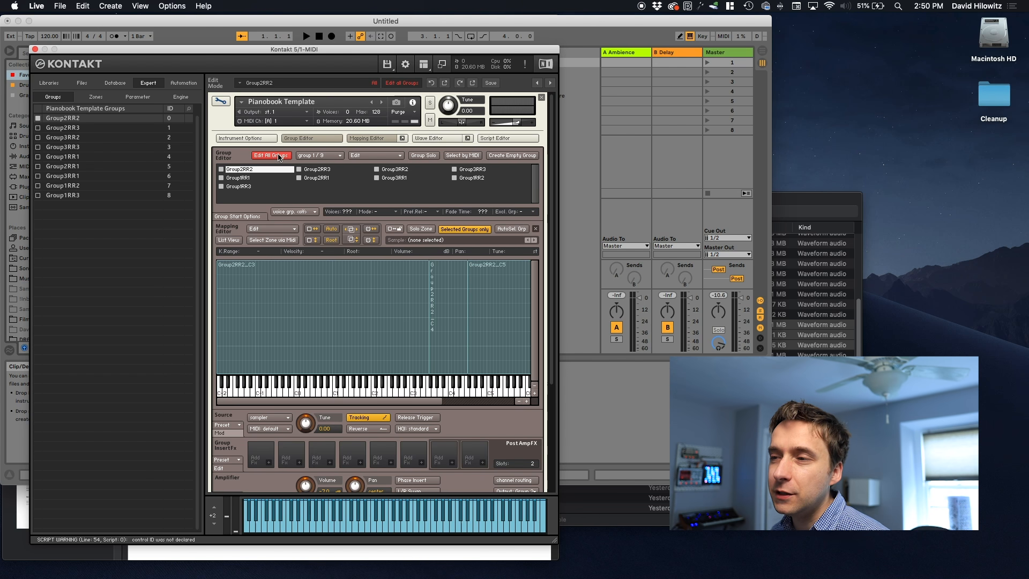
left_click(246, 216)
left_click(278, 227)
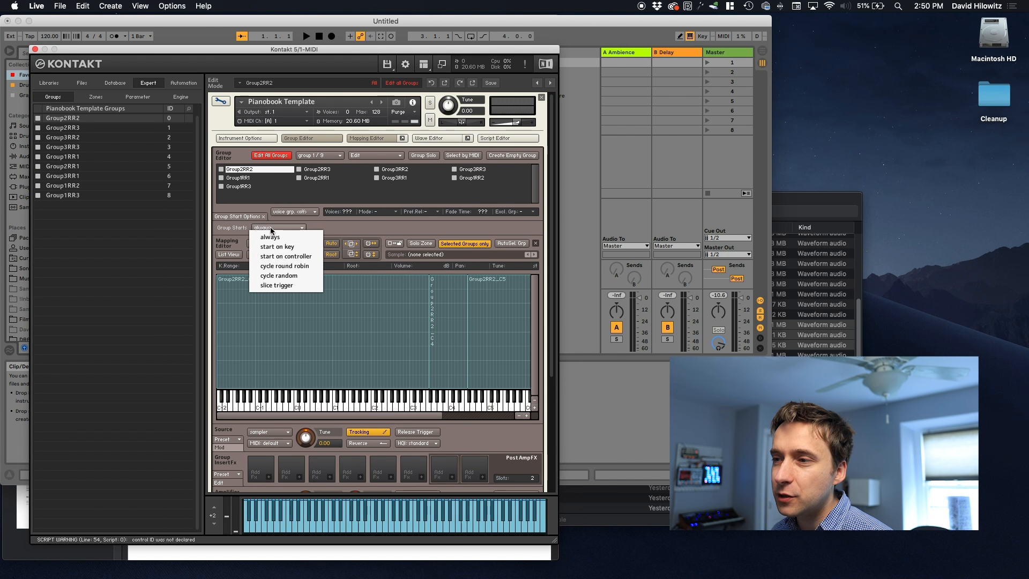
left_click(281, 267)
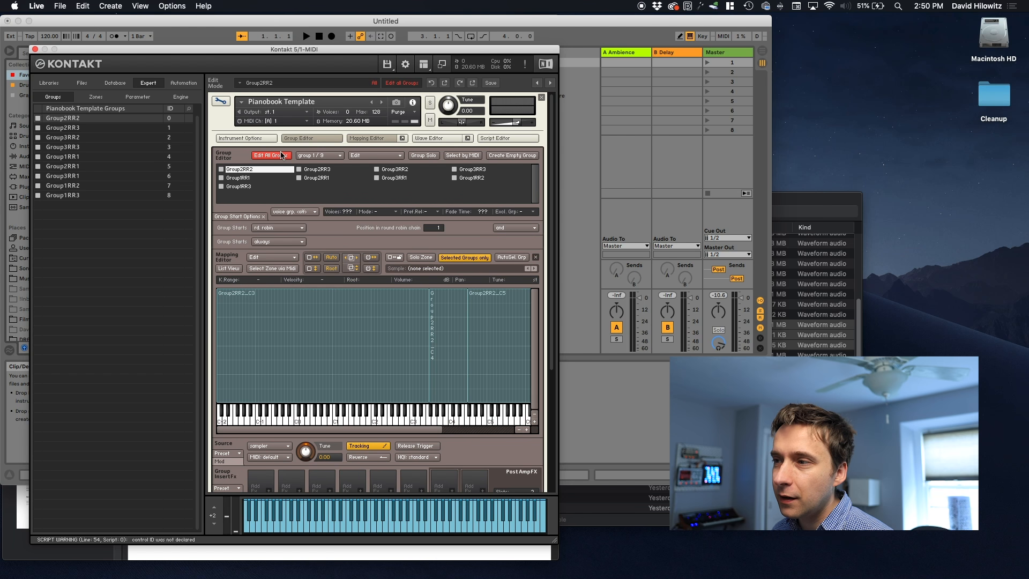
left_click(376, 156)
left_click(379, 165)
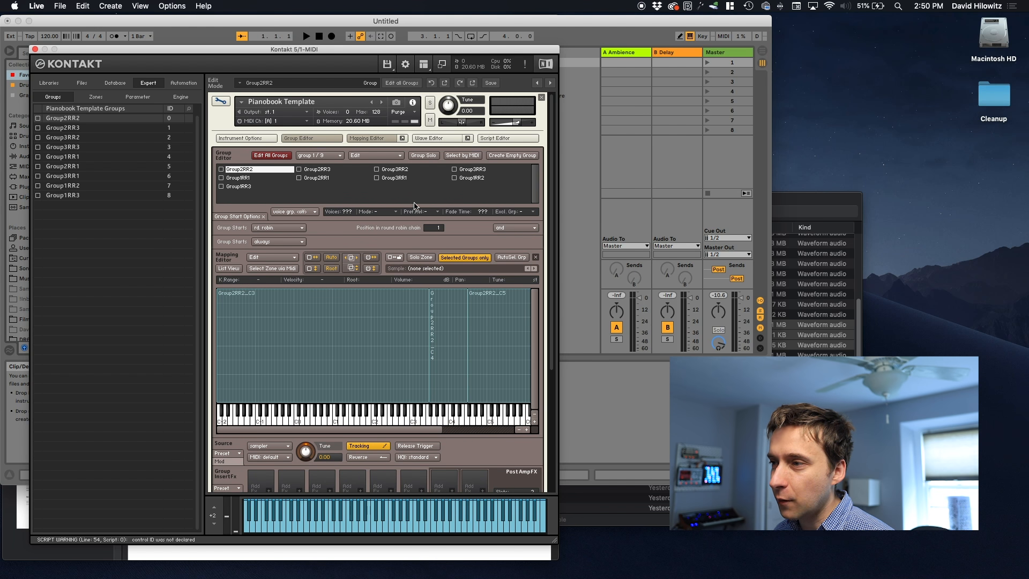
Step: Assign round-robin chain positions to Group2RR3, Group3RR2 and Group3RR3, giving Group3RR3 position 3
left_click(340, 170)
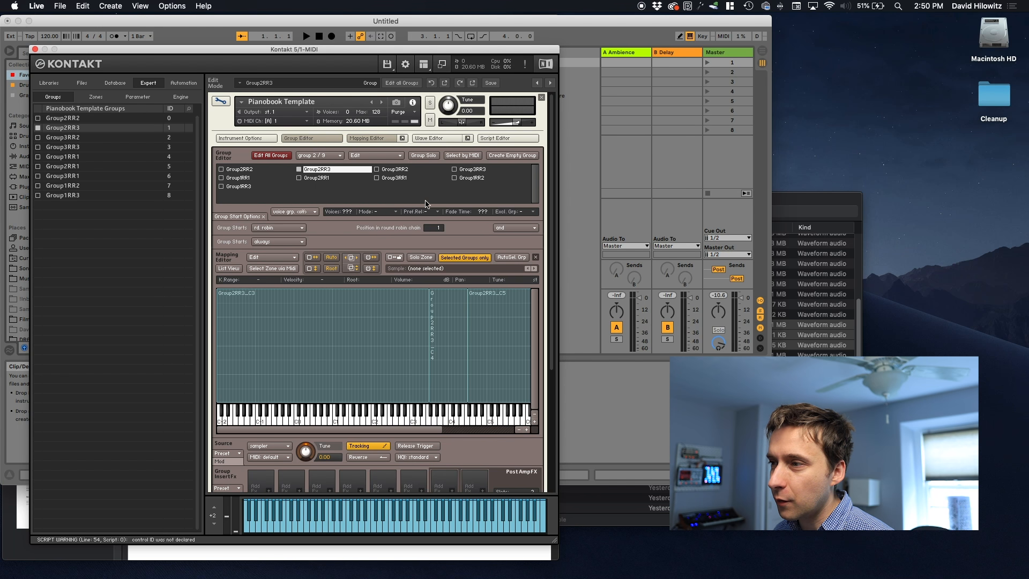
left_click(403, 170)
left_click(486, 170)
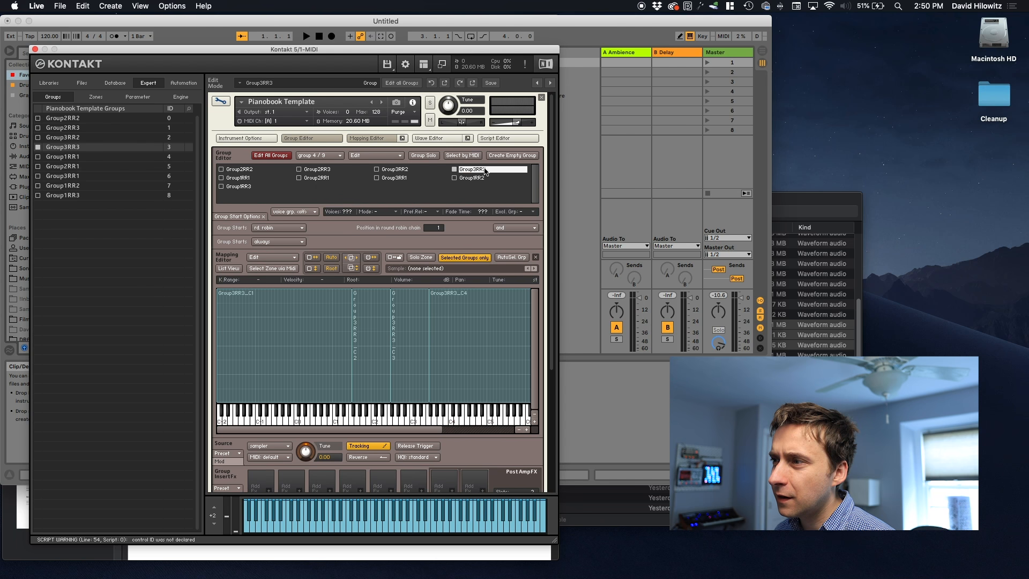
left_click(441, 227)
left_click(441, 226)
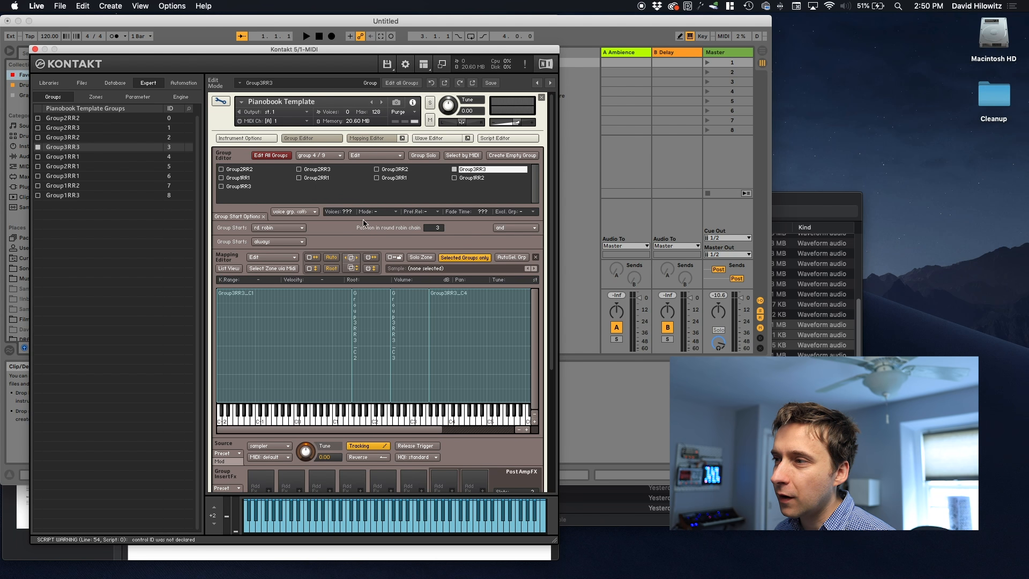
Step: Set the round-robin chain position to 2 for Group1RR2 and Group2RR2, and adjust the position of Group1RR3
left_click(237, 178)
left_click(315, 178)
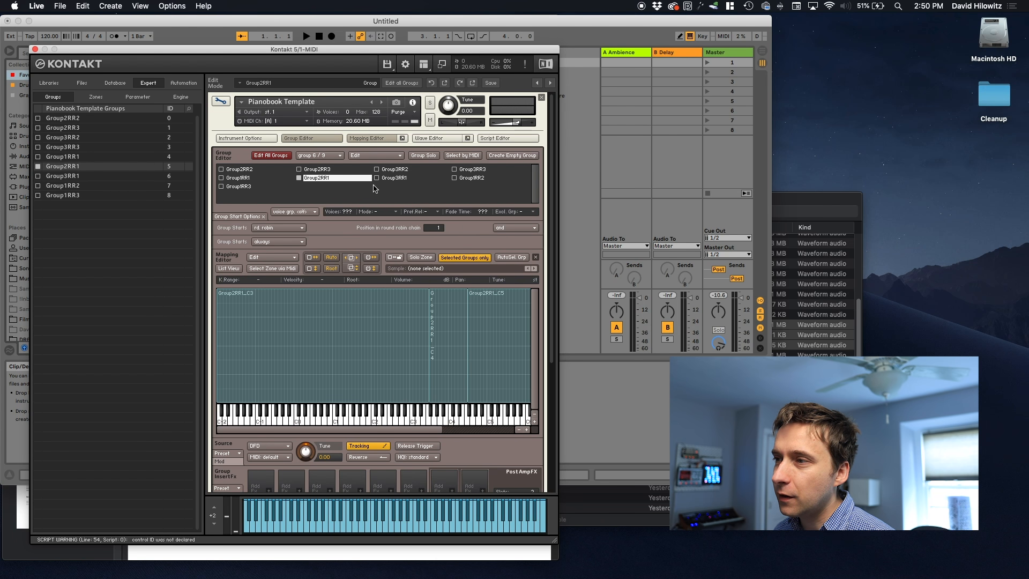
left_click(491, 178)
left_click(441, 226)
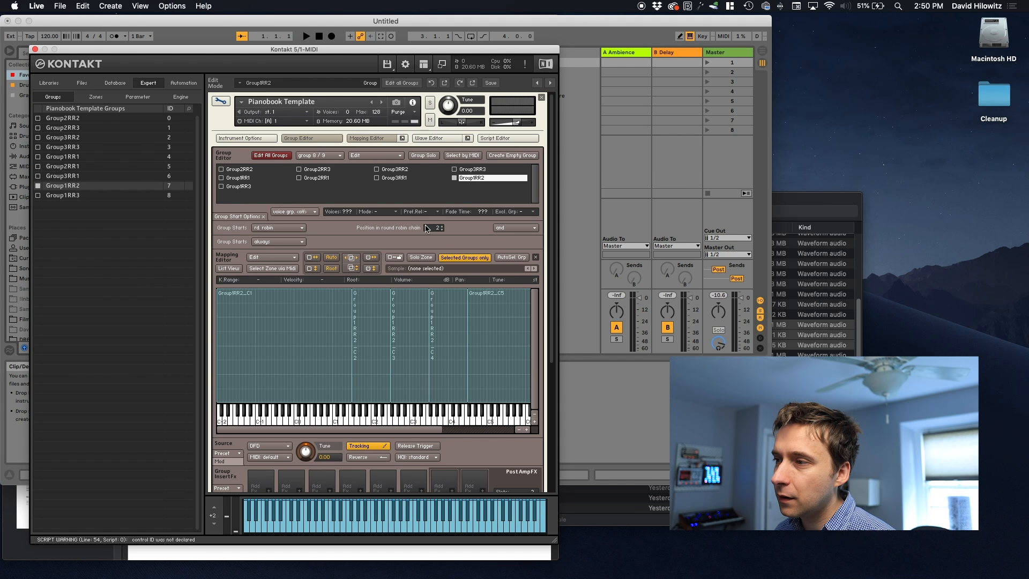
left_click(247, 188)
left_click(442, 226)
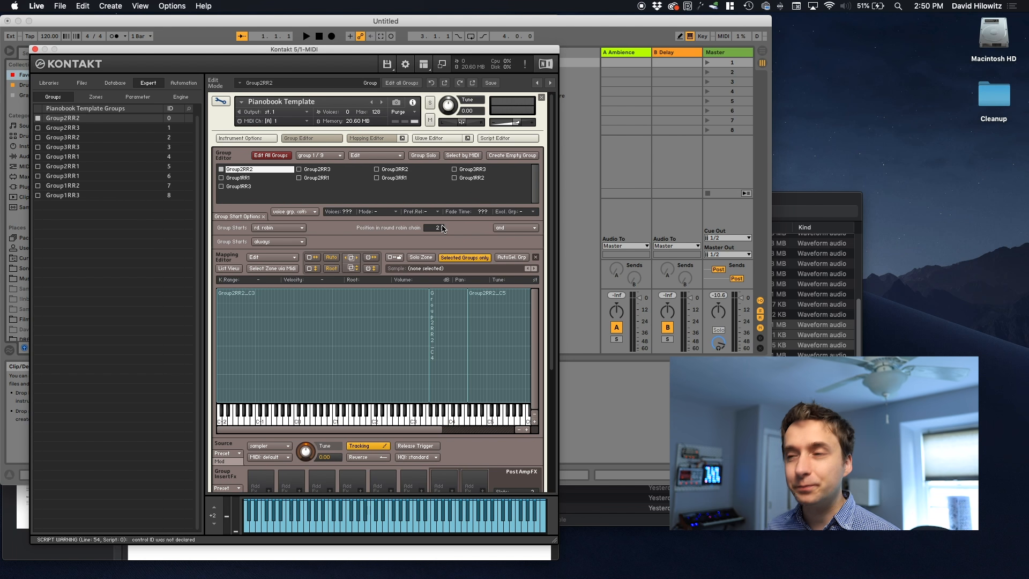
Step: Return to the instrument's performance view and turn the FX1 knob to its maximum
left_click(220, 102)
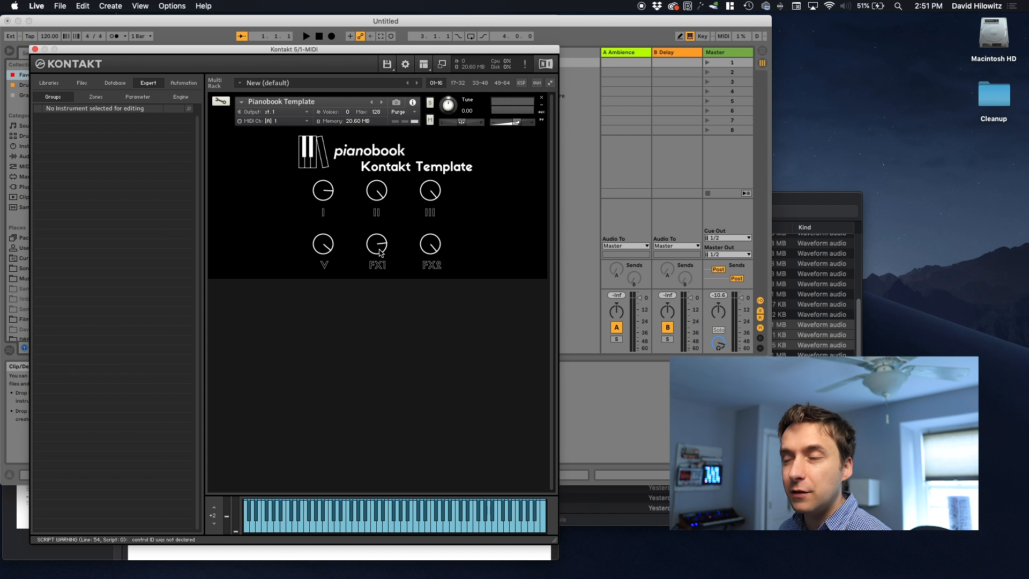
left_click_drag(379, 250, 388, 332)
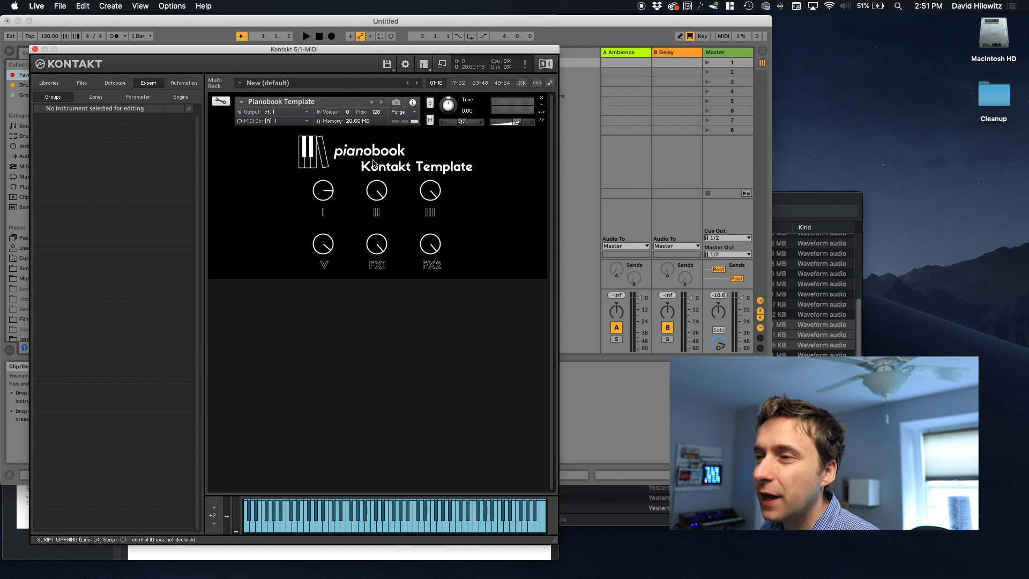
Step: Replace the Ladder LP4 filter in the first instrument insert effect slot with a Chorus
left_click(221, 100)
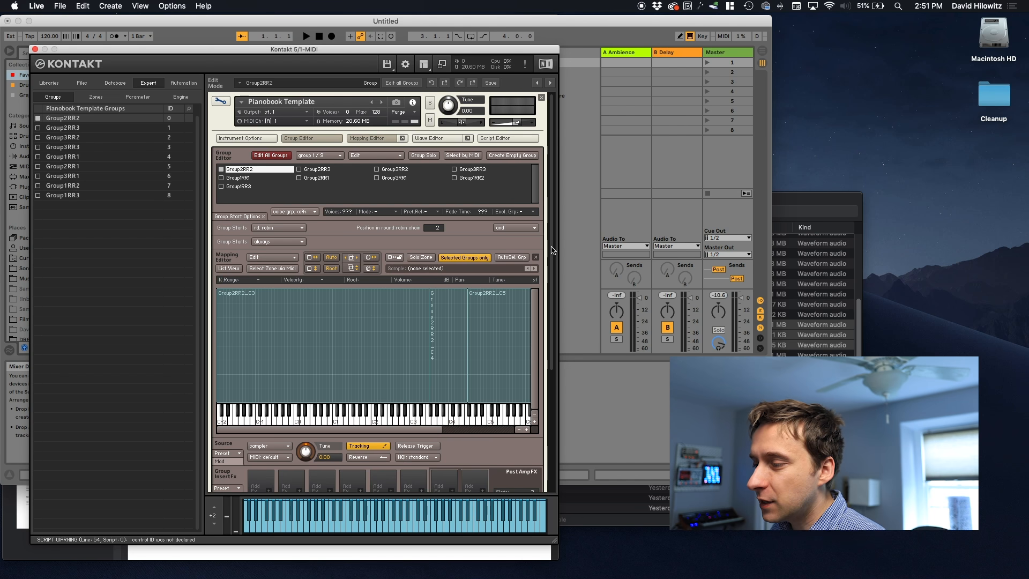
scroll(549, 209, "down", 5)
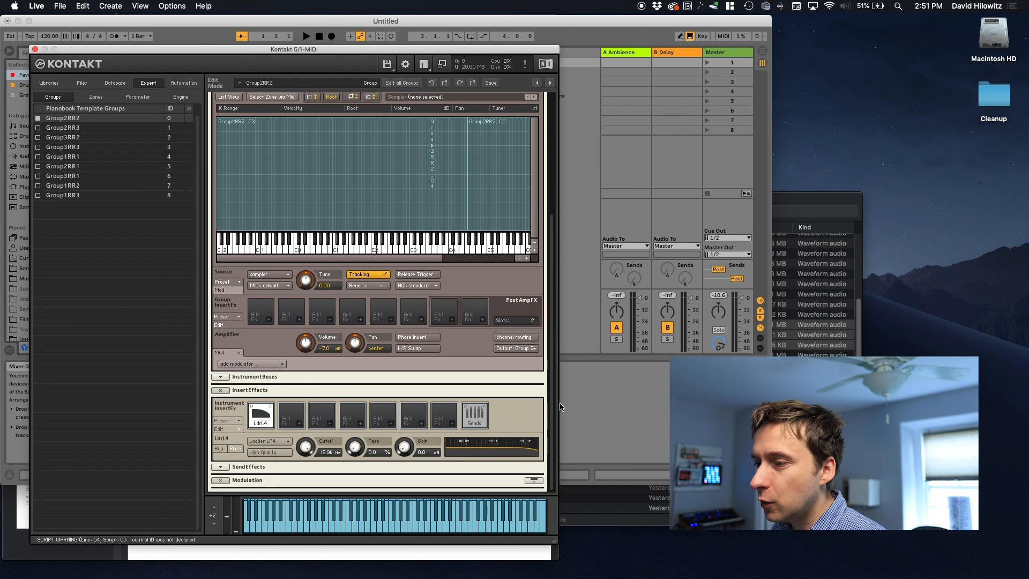
left_click(272, 407)
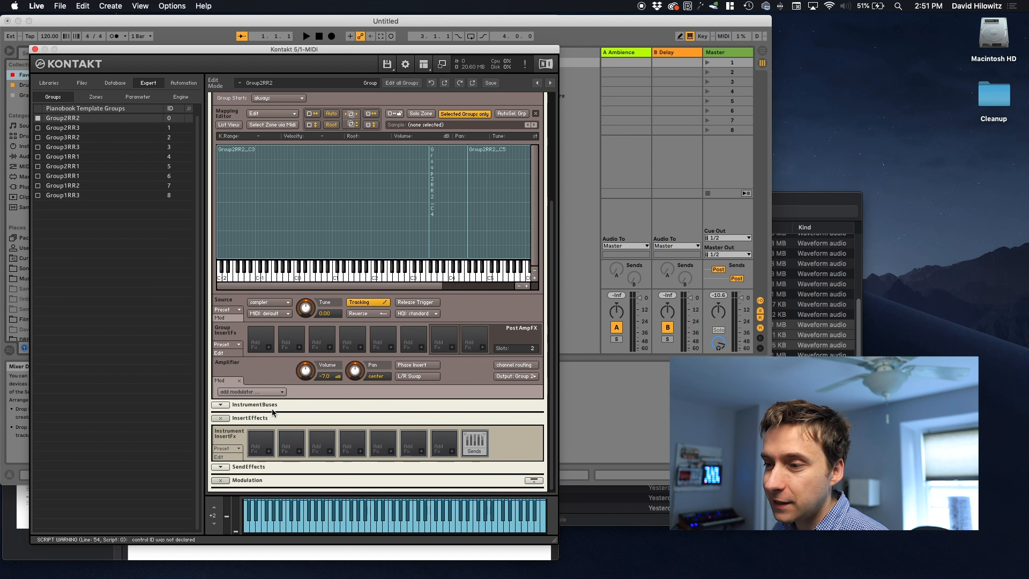
left_click(269, 452)
mouse_move(286, 479)
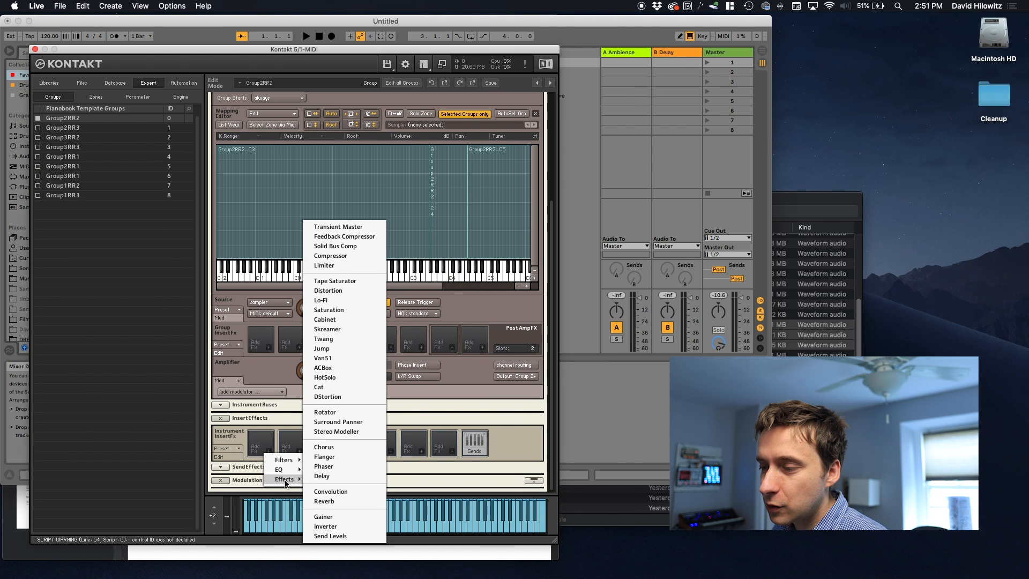
left_click(339, 445)
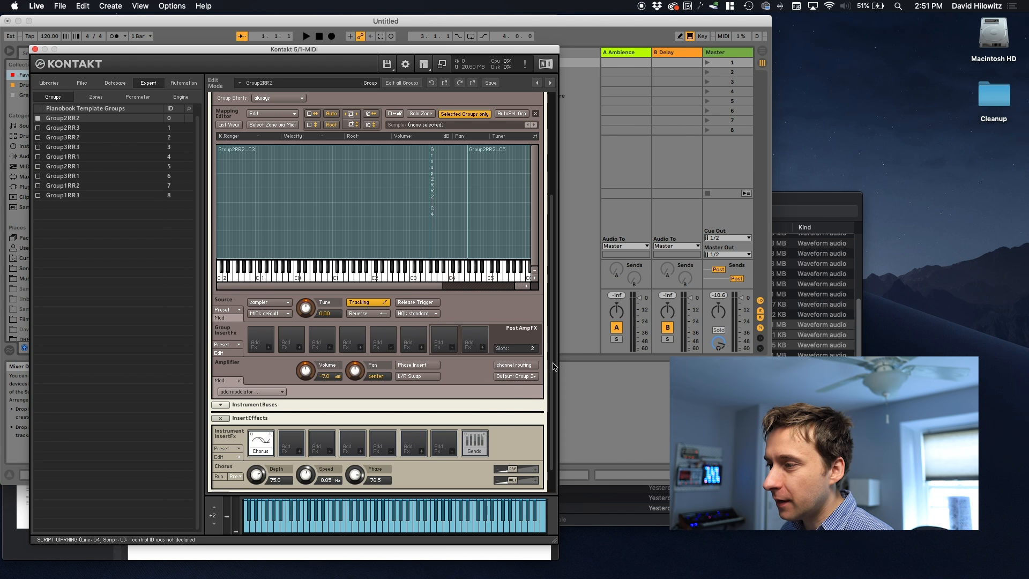
left_click_drag(553, 363, 552, 390)
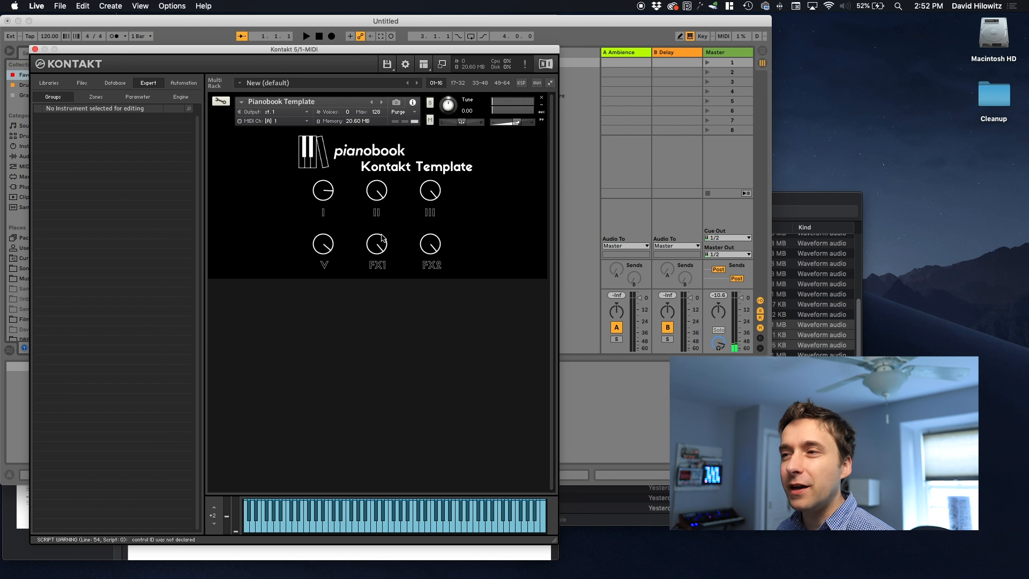
Step: Reopen the instrument for editing and adjust the wet level of the Chorus insert effect
left_click(220, 100)
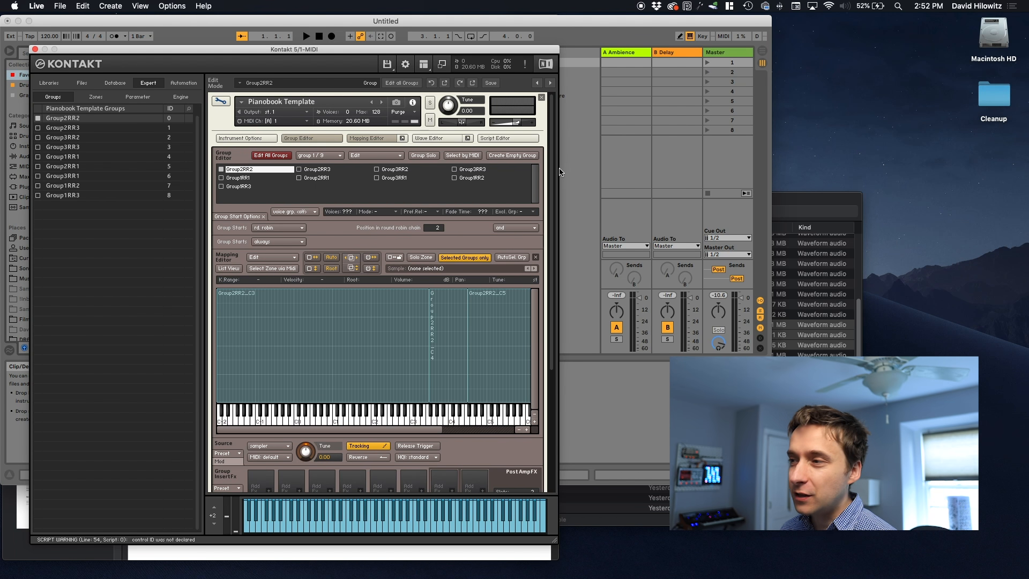
scroll(552, 305, "down", 6)
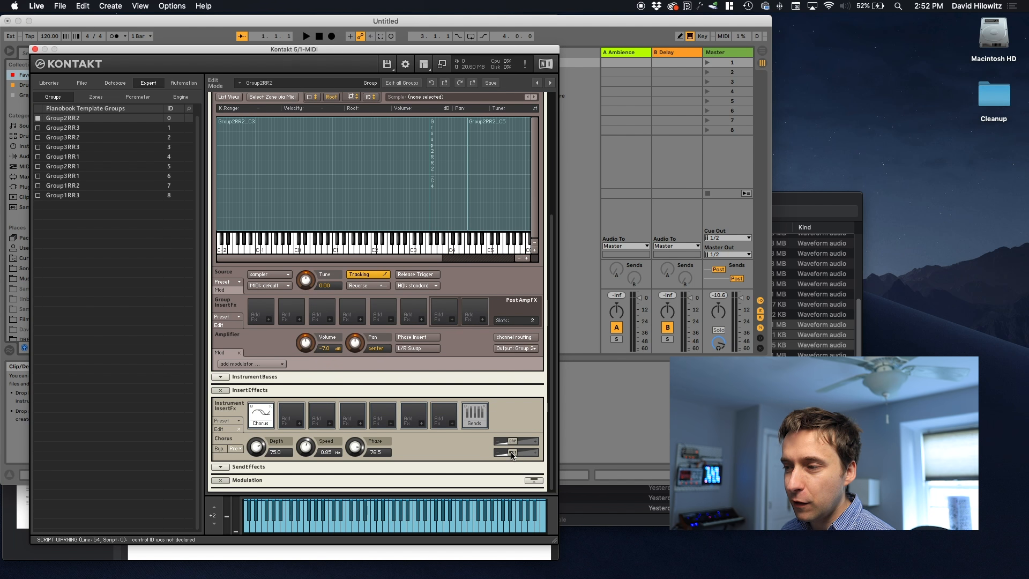
mouse_move(511, 455)
left_mouse_down()
mouse_move(495, 457)
mouse_move(515, 455)
left_mouse_up()
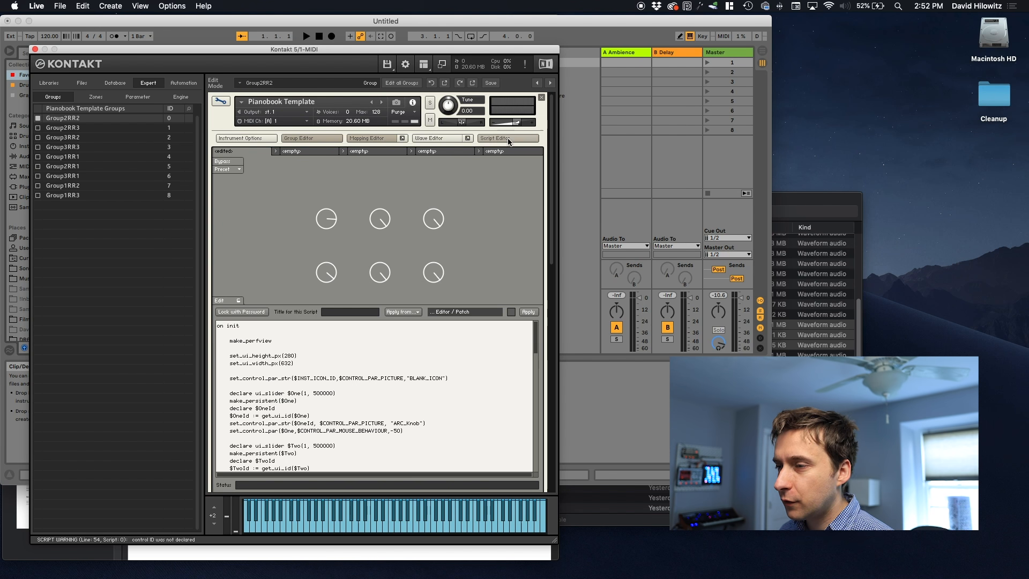
Step: Open the instrument's script and select the code block that declares the $FxOne slider
scroll(547, 289, "down", 3)
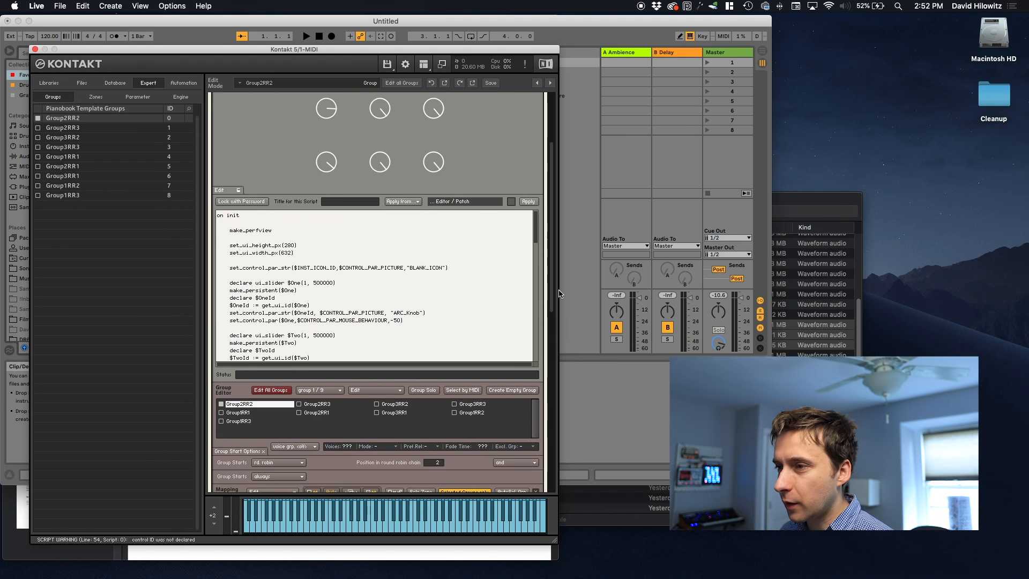
scroll(416, 316, "down", 10)
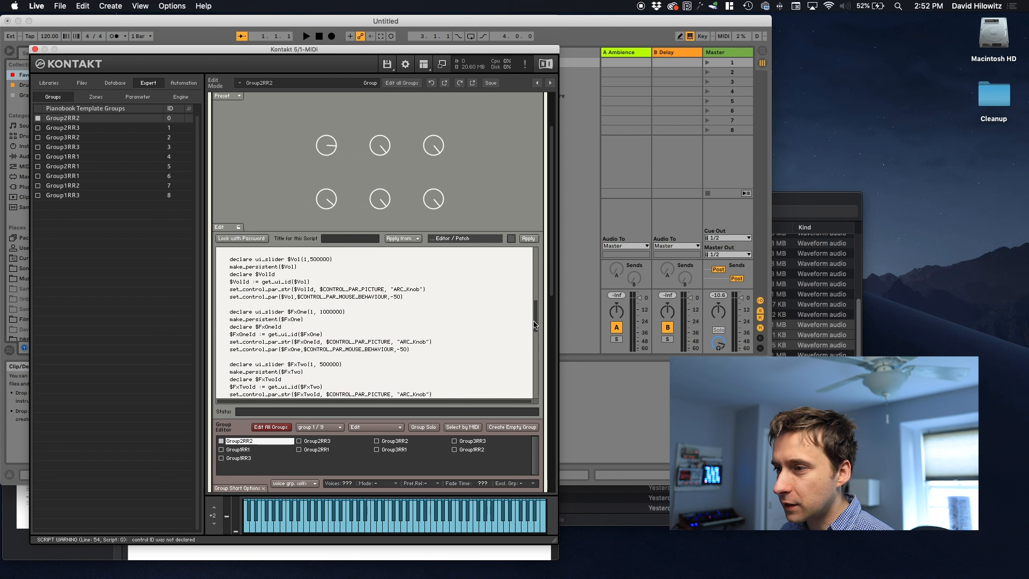
left_click_drag(229, 284, 419, 321)
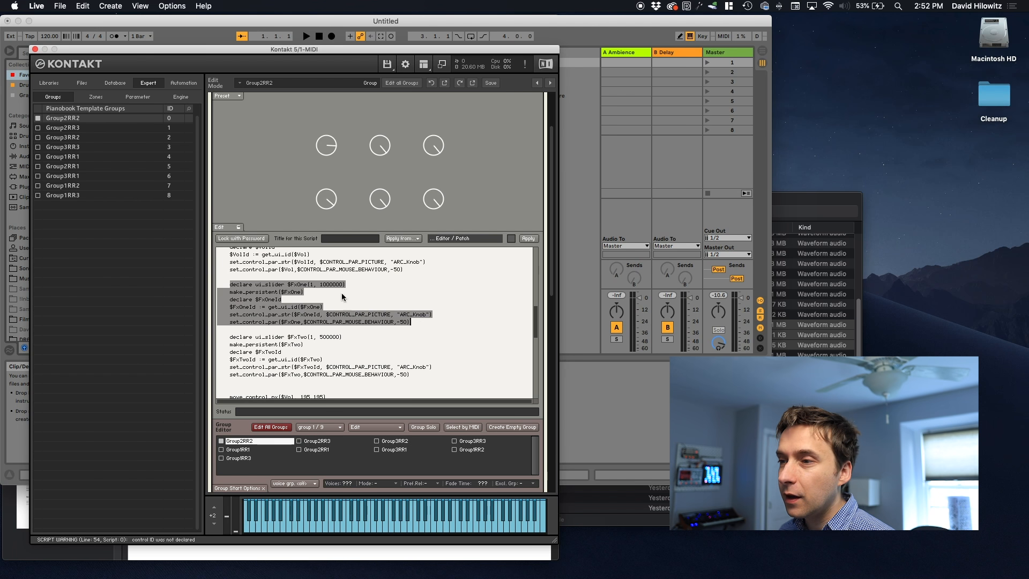
Step: Duplicate the set_engine_par($ENGINE_PAR_CUTOFF, $FxOne, -1,0,1) line inside the script's $FxOne ui_control callback
left_click(290, 300)
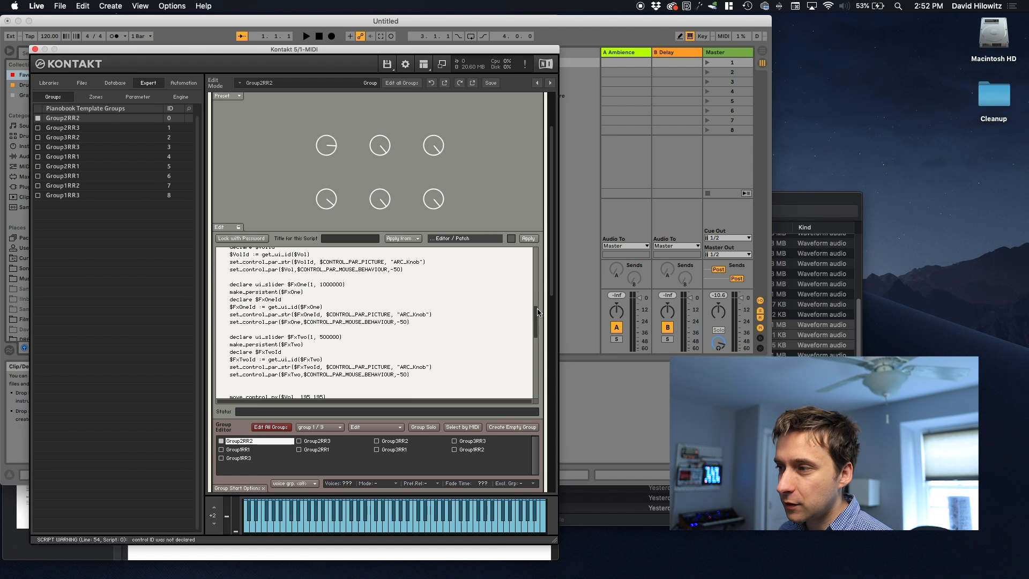
left_click_drag(537, 316, 534, 378)
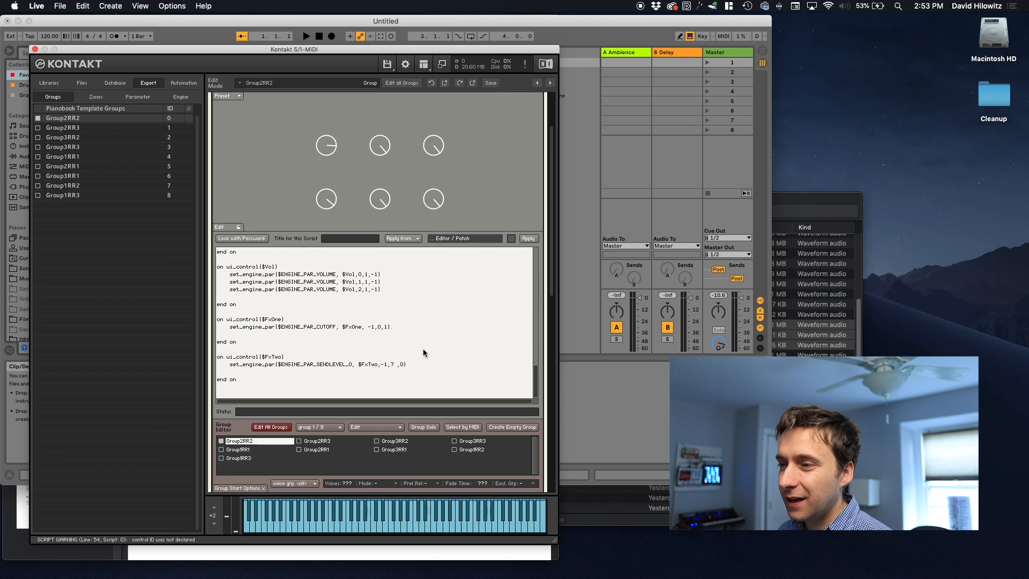
left_click(233, 327)
left_click_drag(233, 329, 373, 334)
key("super+c")
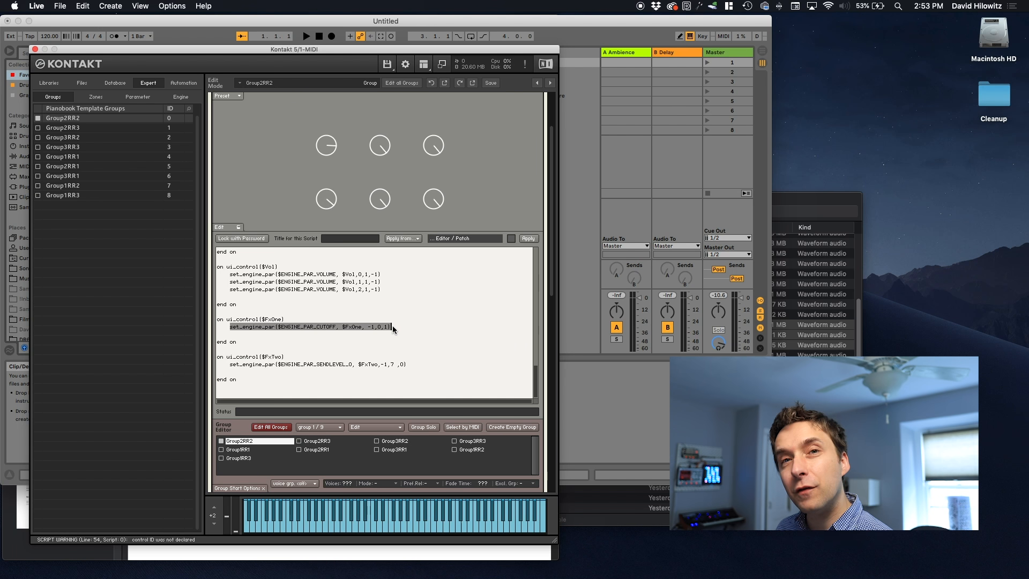
left_click(322, 333)
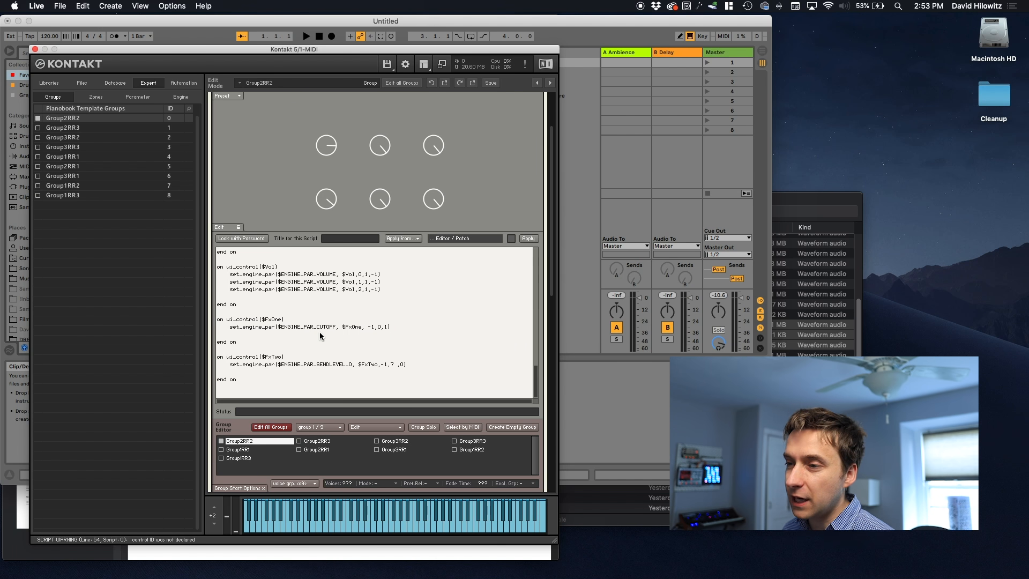
left_click_drag(229, 328, 393, 326)
key("super+v")
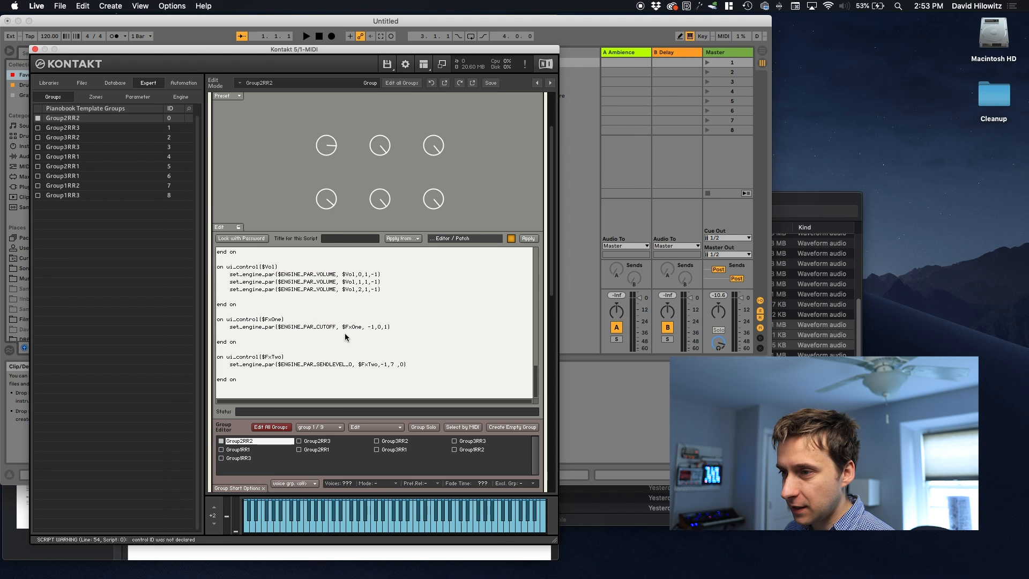
key("Return")
key("super+v")
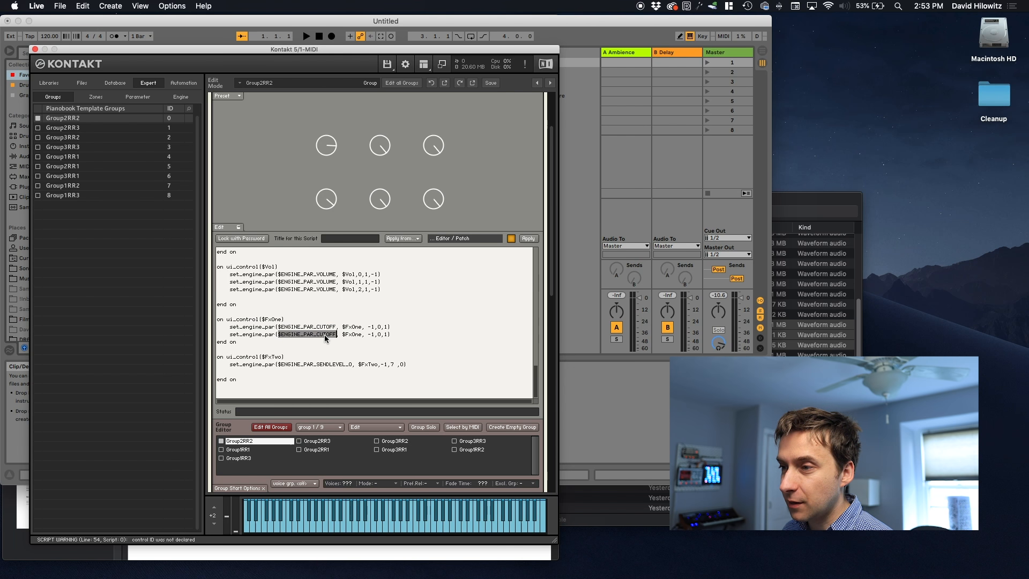
Step: Switch to the KSP Reference Manual in Preview, search for $ENGINE_PAR_CUTOFF and examine the engine parameters from filters through send effects
key("super+Tab")
key("super+f")
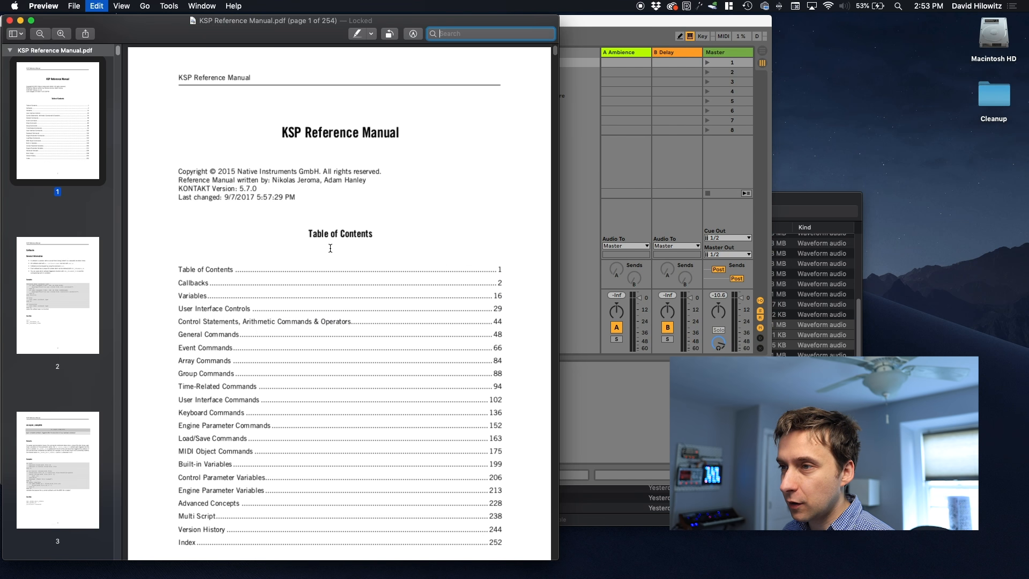
type("$ENGINE_PAR_CUTOFF")
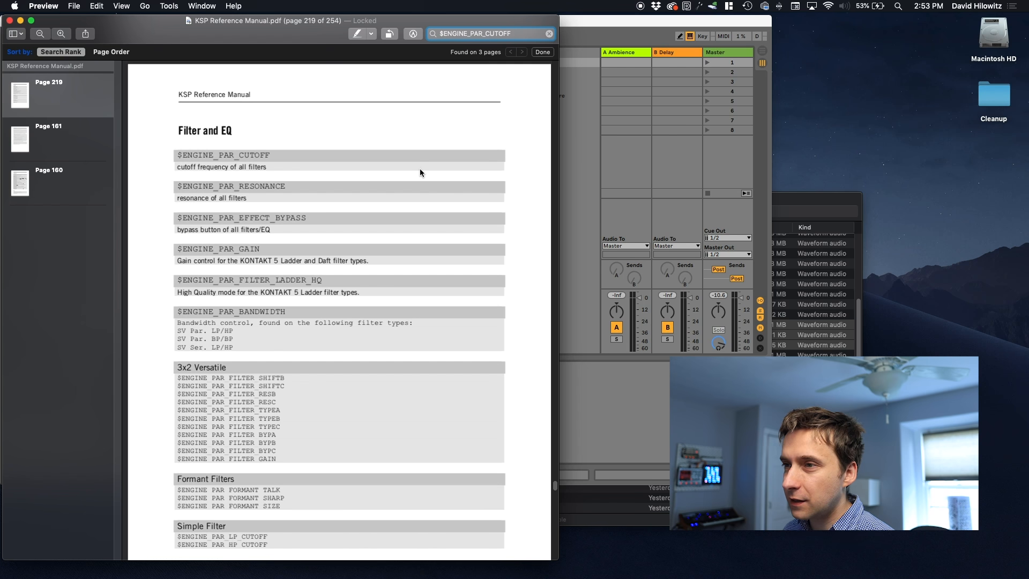
scroll(322, 204, "up", 3)
double_click(214, 234)
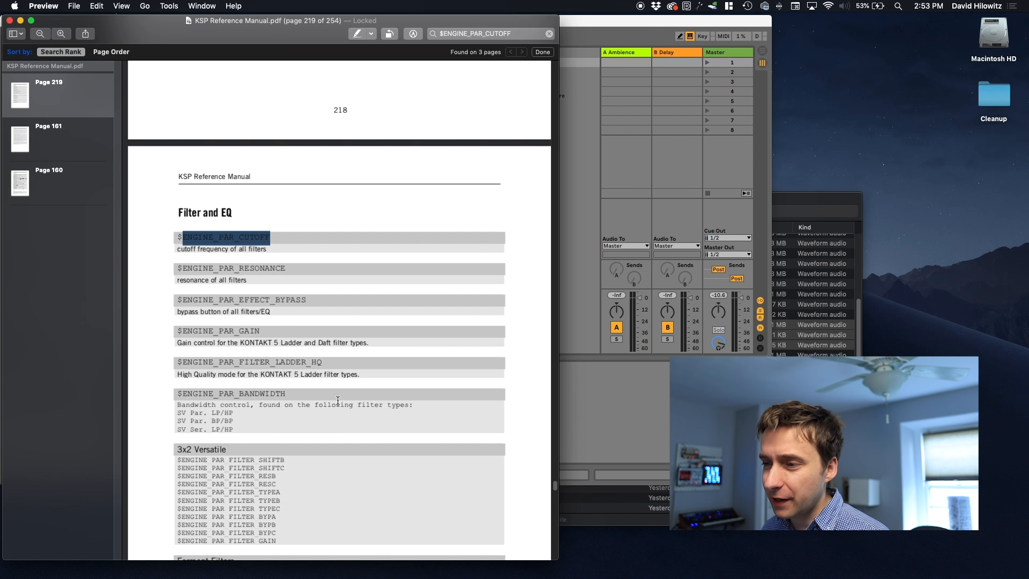
scroll(338, 403, "down", 10)
scroll(337, 400, "down", 15)
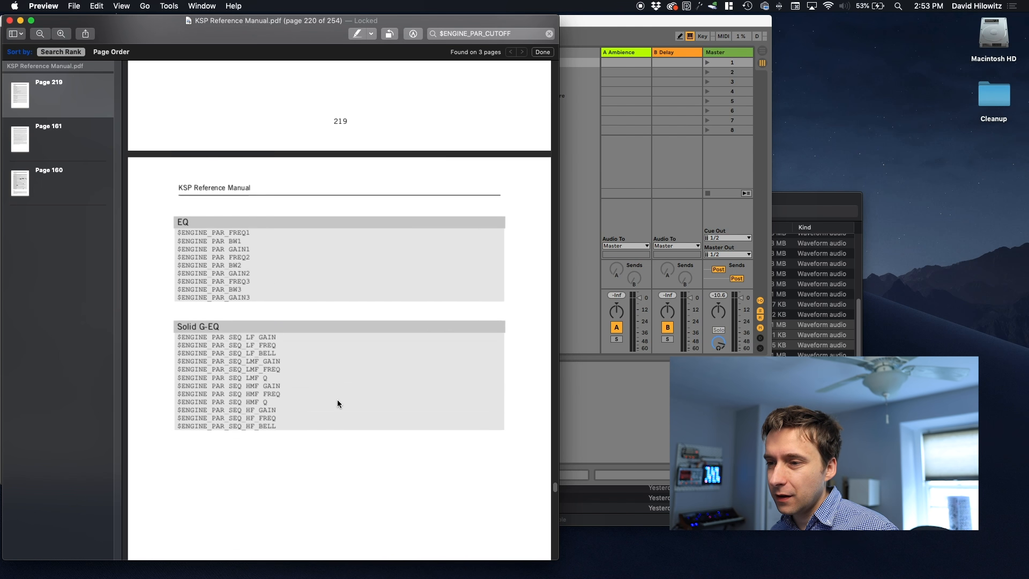
scroll(337, 400, "down", 3)
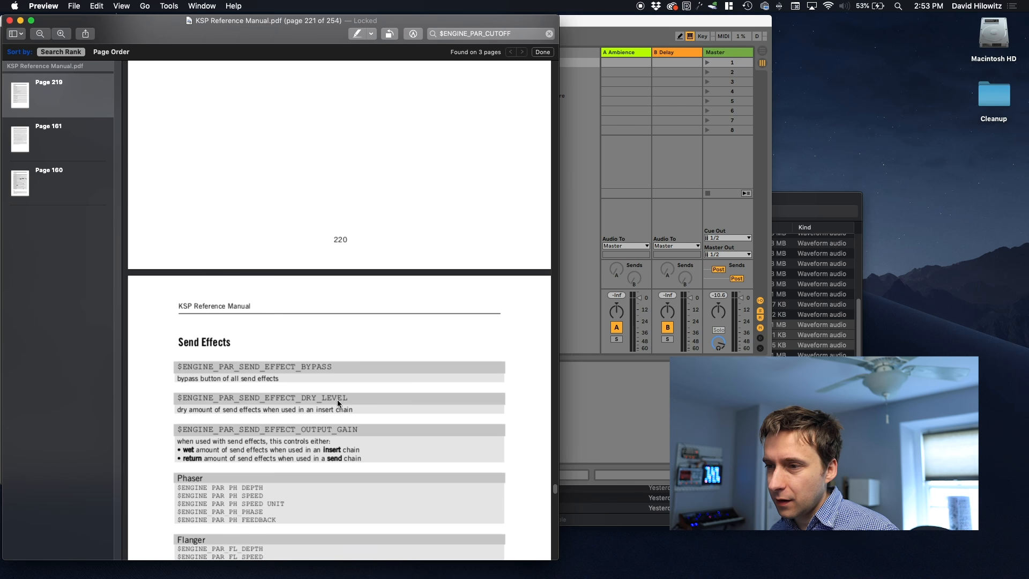
Step: Search the manual for "wet", copy $ENGINE_PAR_SEND_EFFECT_OUTPUT_GAIN and replace the cutoff parameter in Kontakt's duplicated script line with it
key("super+f")
type("wet")
left_click_drag(179, 219, 372, 218)
key("super+c")
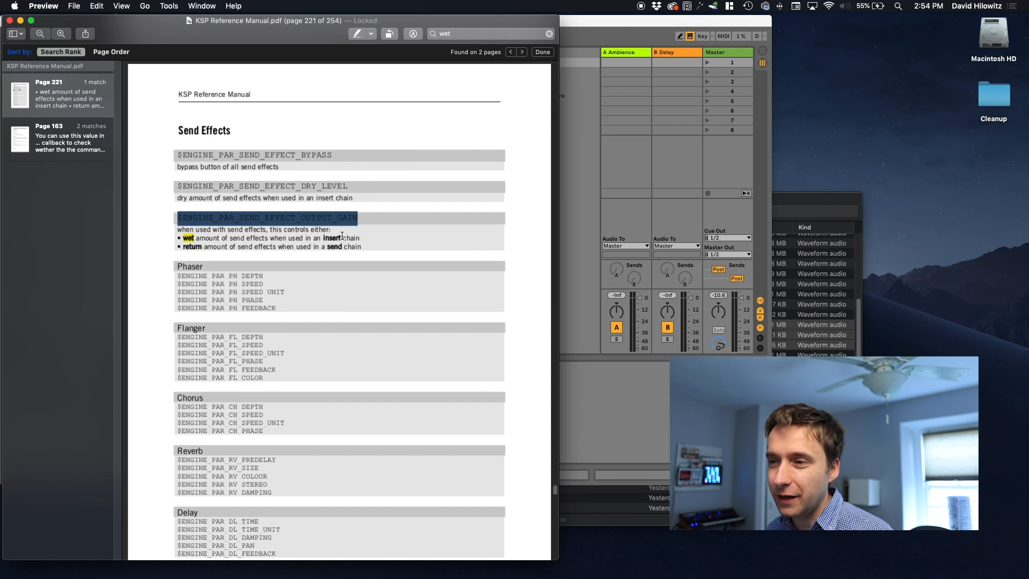
key("cmd+Tab")
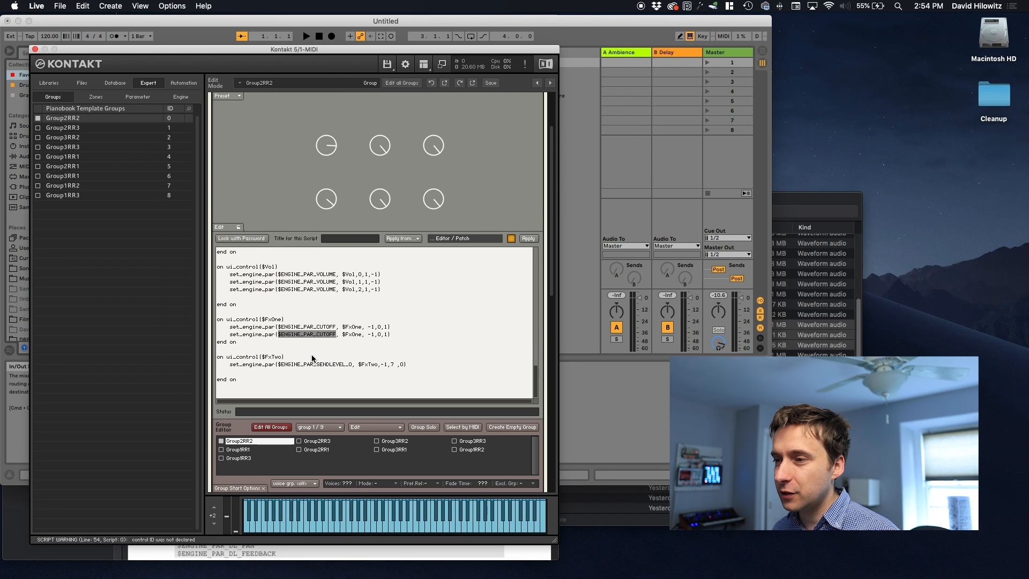
key("cmd+v")
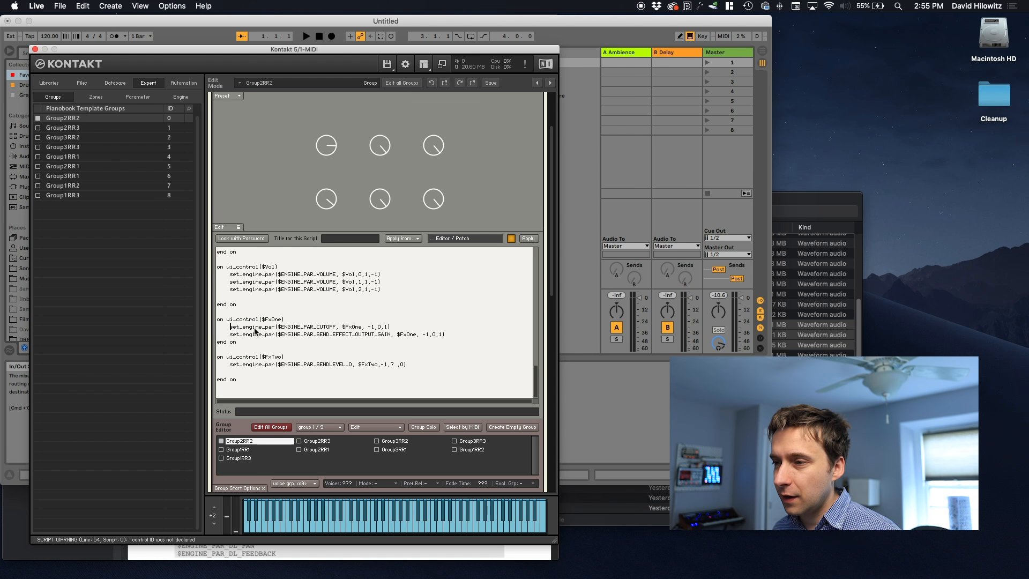
Step: Delete the original $ENGINE_PAR_CUTOFF line from the $FxOne callback and apply the script
left_click_drag(229, 326, 394, 330)
key("BackSpace")
key("shift+Down")
left_click(528, 239)
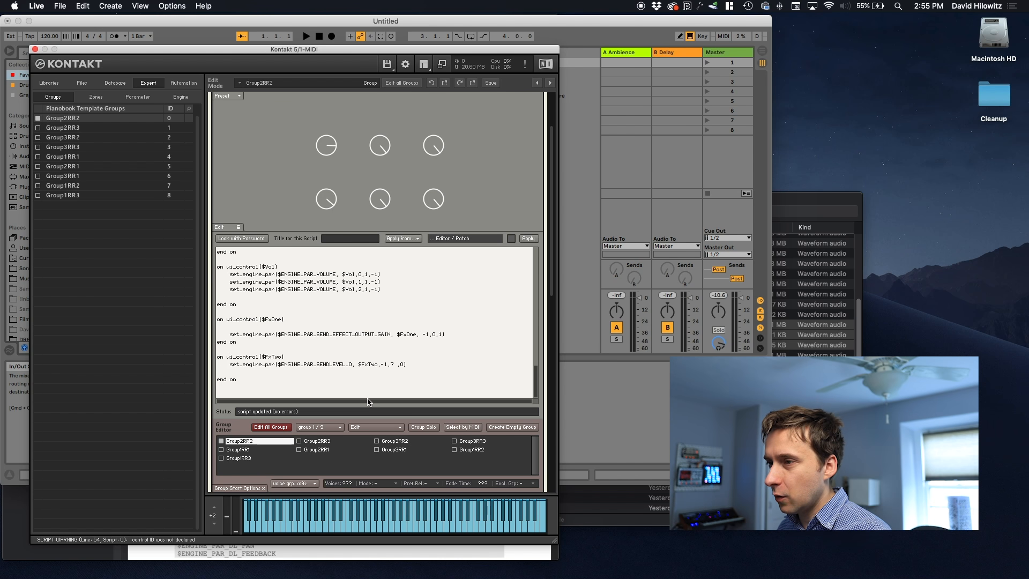
Step: Turn the FX1 knob in the instrument interface to test its effect on the Chorus
scroll(477, 212, "up", 3)
left_click_drag(379, 274, 384, 278)
left_click_drag(386, 274, 380, 273)
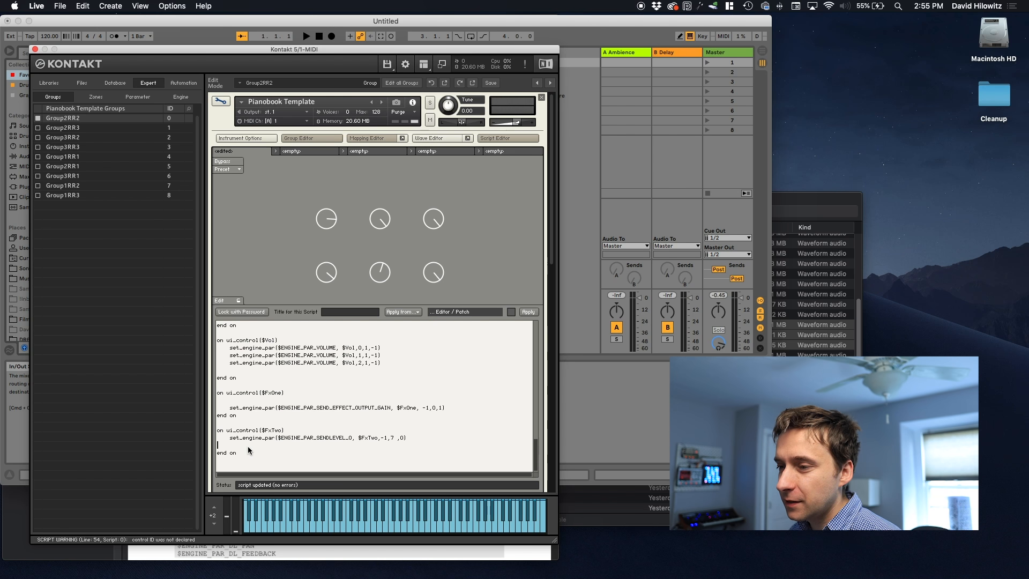
Step: Add message($FxOne) above the set_engine_par line in the $FxOne callback, apply the script and turn the FX1 knob to check its value
left_click(263, 444)
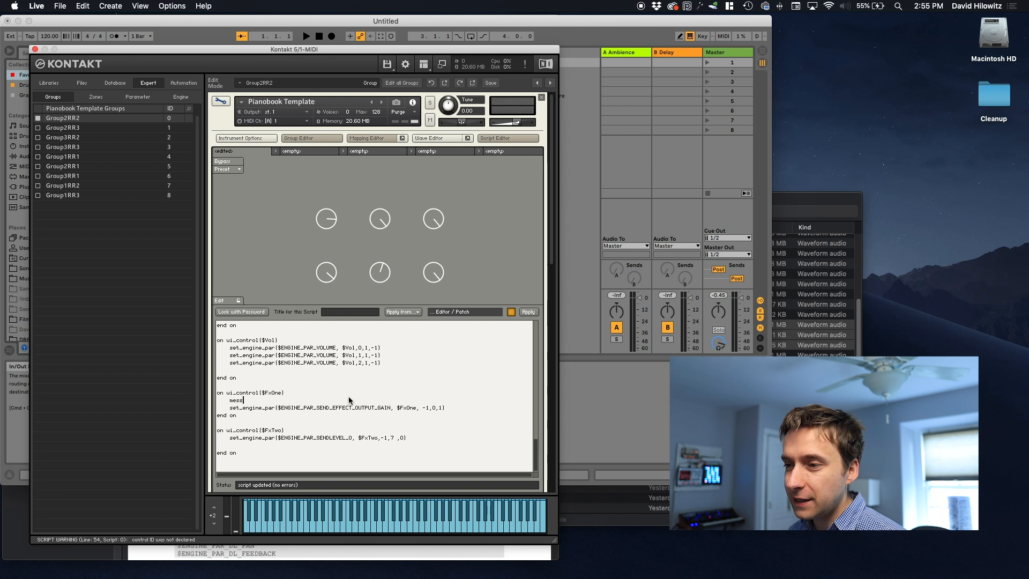
type("($F")
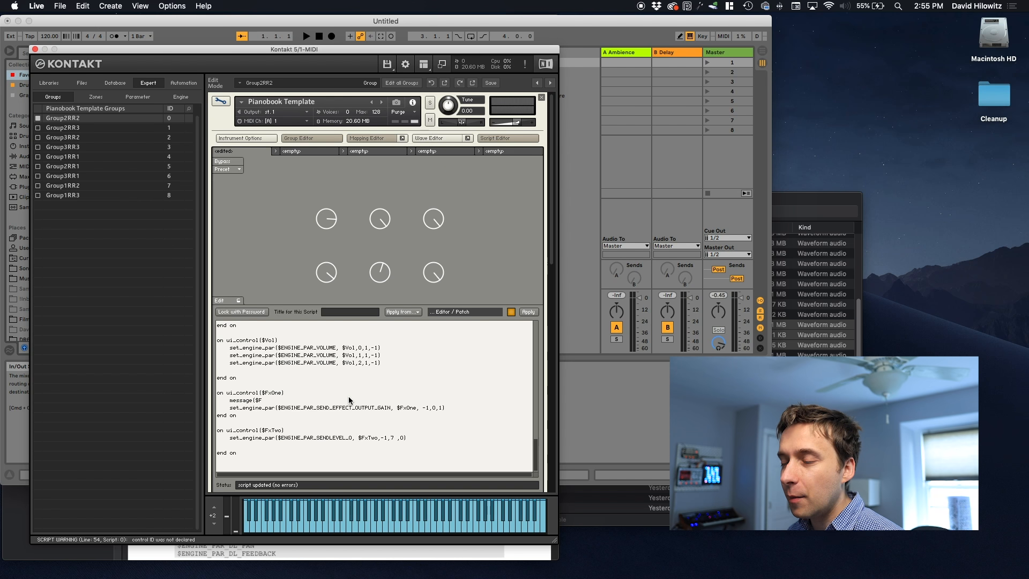
type("xOne")
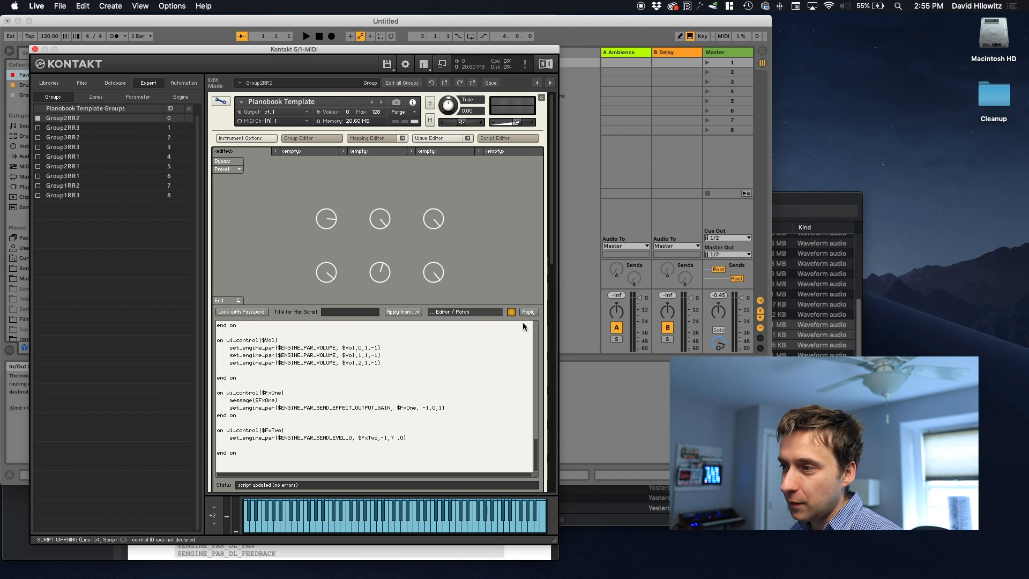
left_click(528, 314)
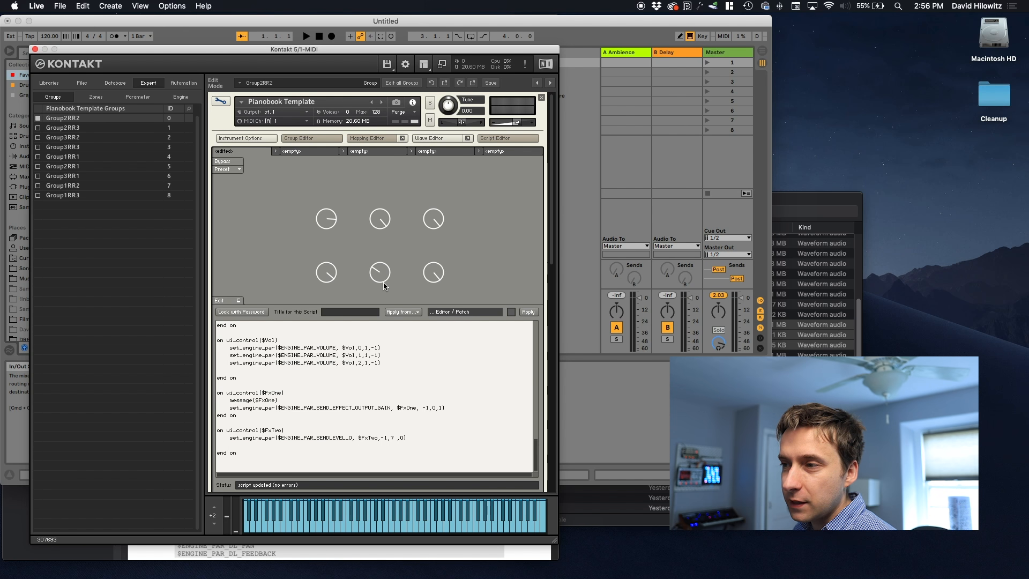
left_click_drag(381, 275, 390, 275)
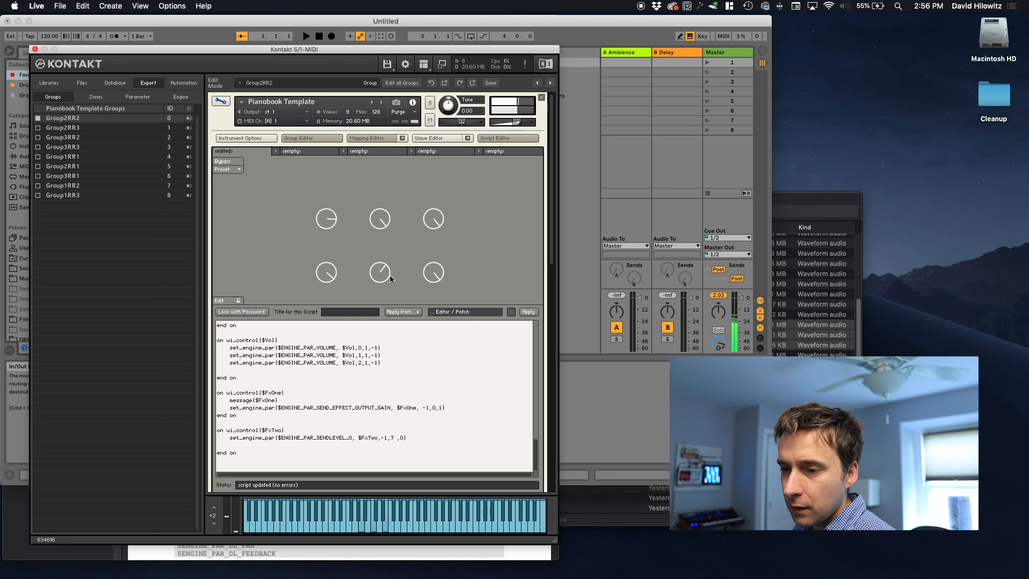
left_click_drag(551, 258, 548, 219)
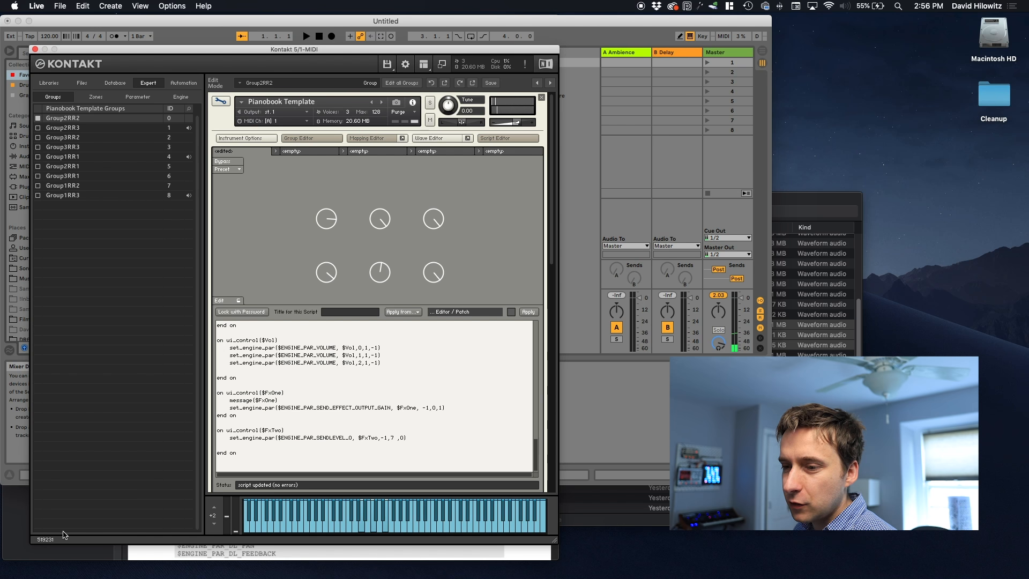
Step: Set the $FxOne slider's maximum to 500000 in its declaration, apply the script and test the FX1 knob
left_click_drag(536, 450, 539, 387)
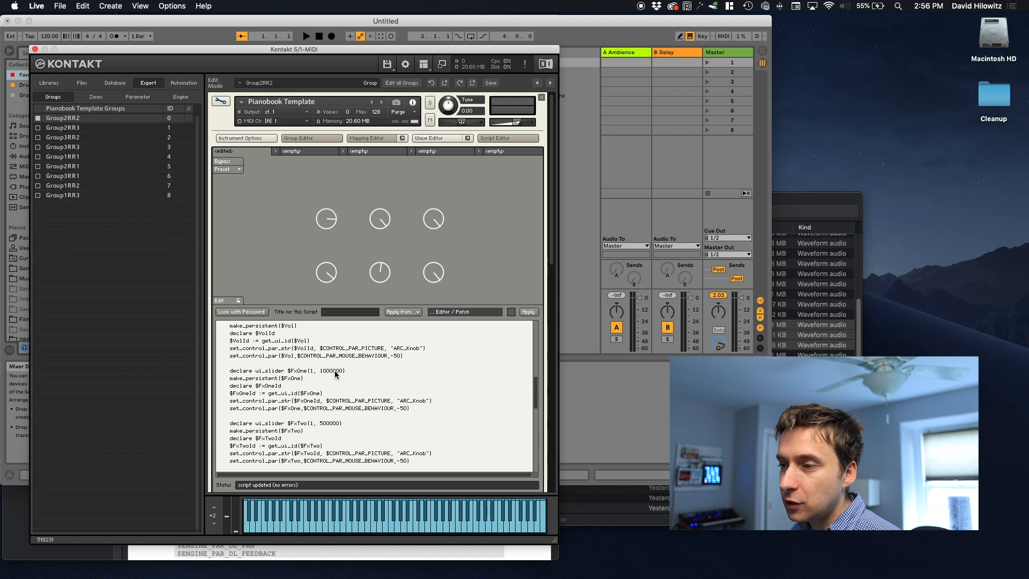
key("Right")
key("Right")
key("Right")
key("BackSpace")
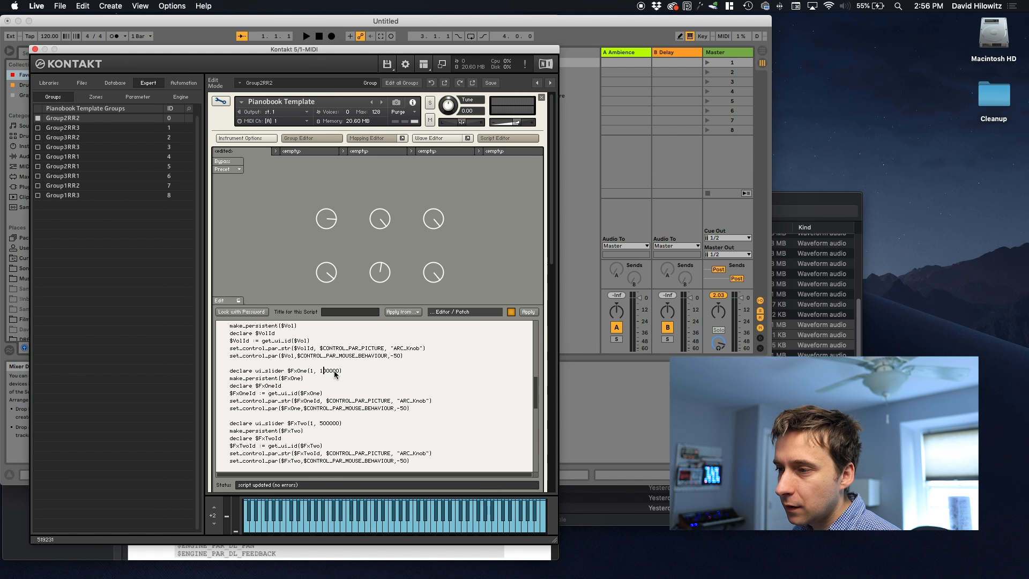
key("Right")
key("BackSpace")
type("5")
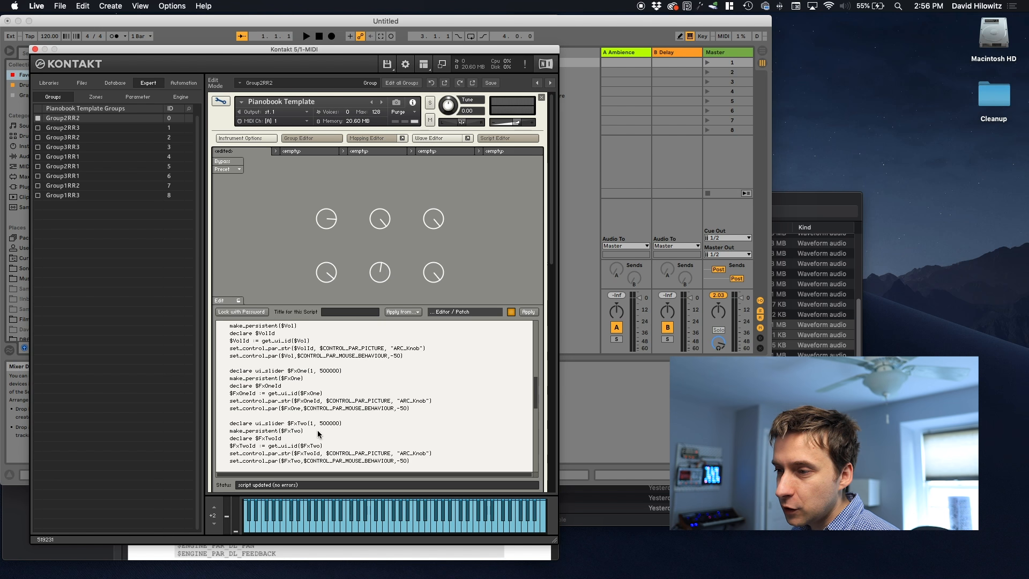
left_click(531, 315)
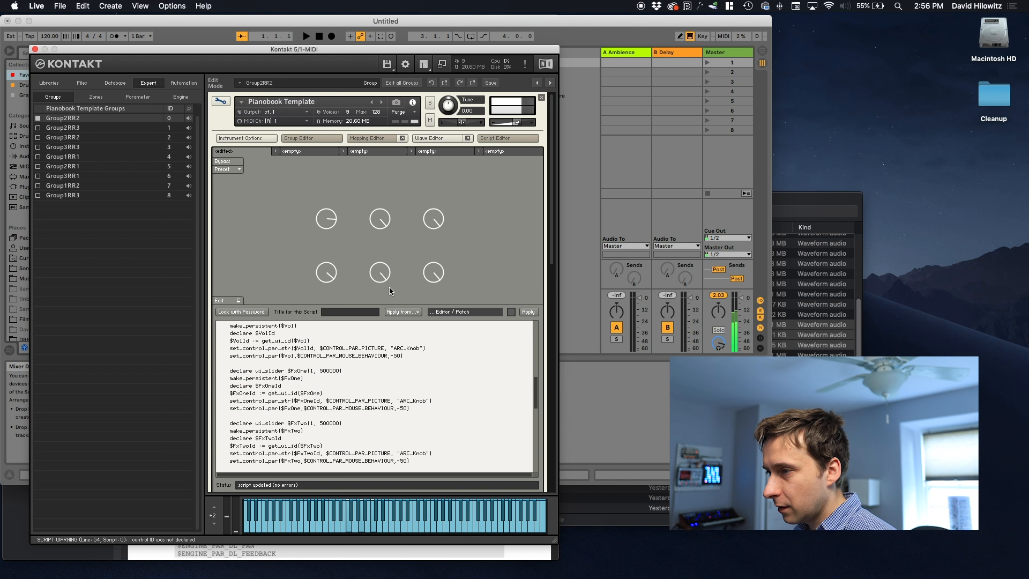
mouse_move(380, 272)
left_mouse_down()
mouse_move(374, 291)
mouse_move(379, 280)
left_mouse_up()
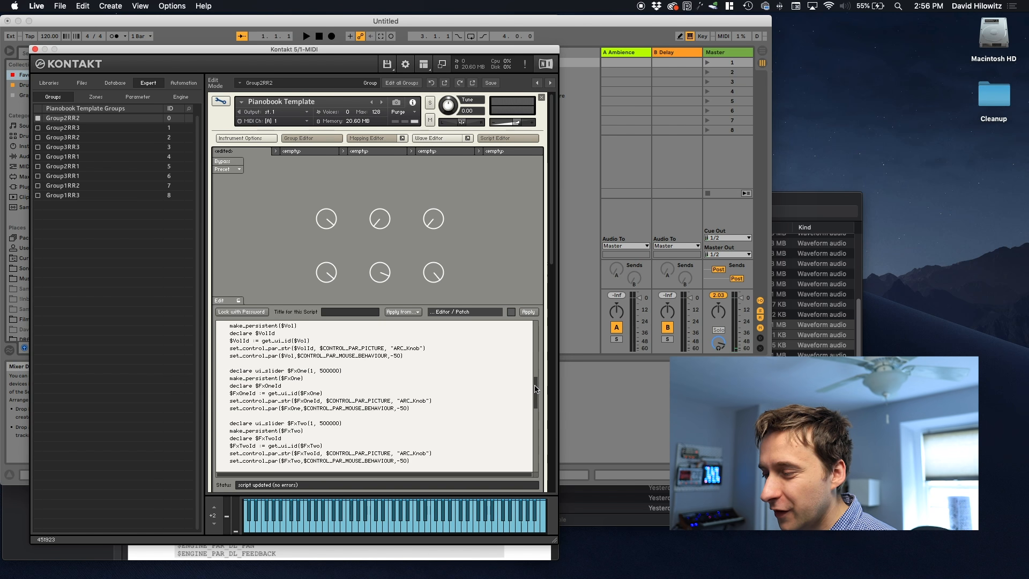
Step: With editing enabled for all groups, add an AHDSR volume envelope to the amplifier and set its sustain to -0.3 dB
left_click(322, 138)
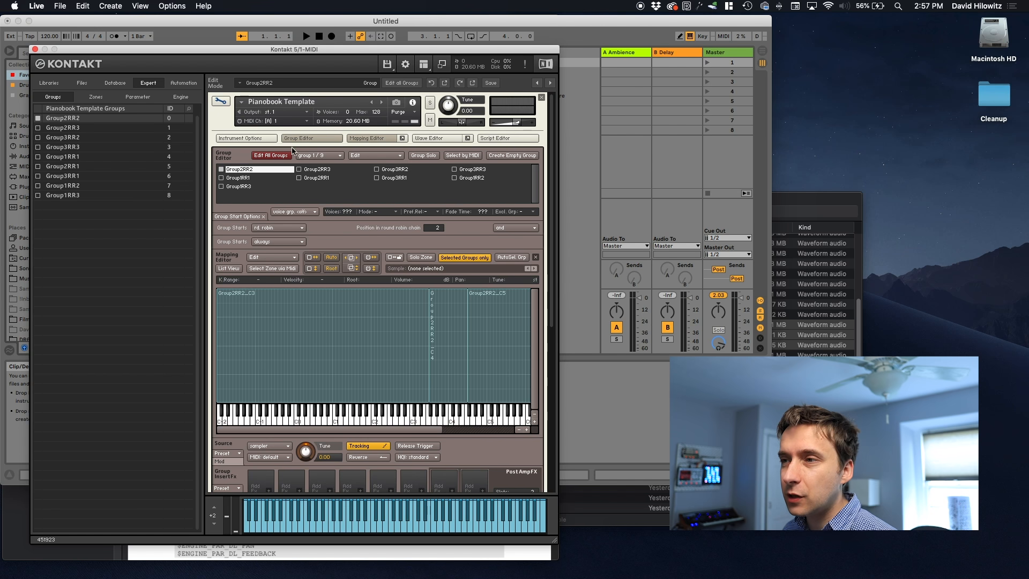
left_click(263, 156)
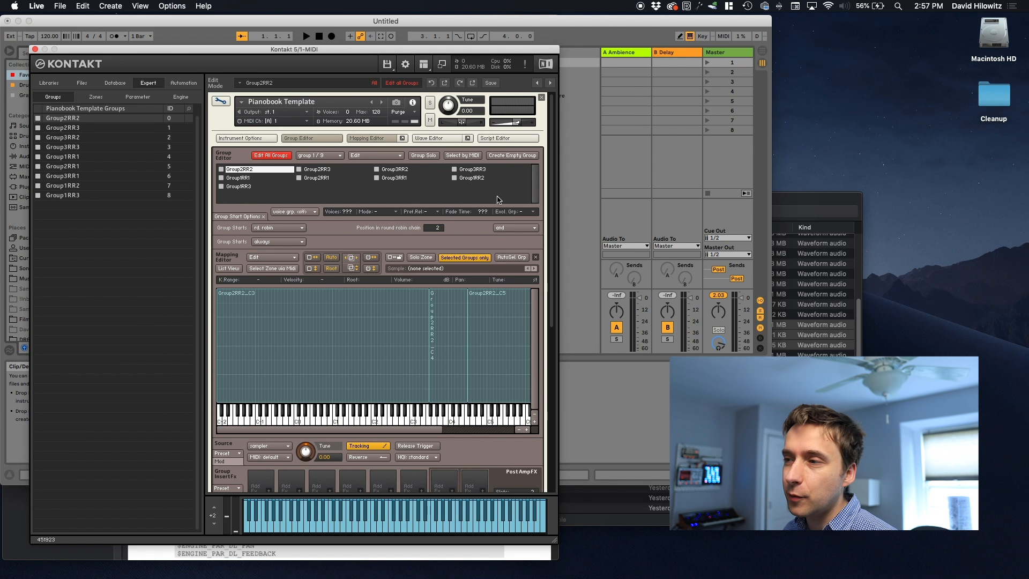
scroll(525, 313, "down", 6)
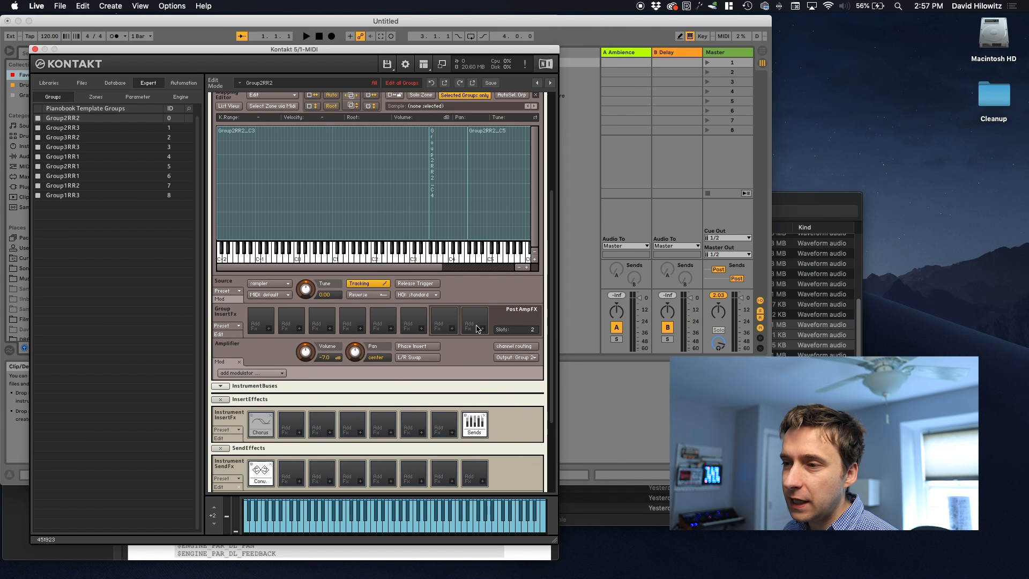
left_click(264, 373)
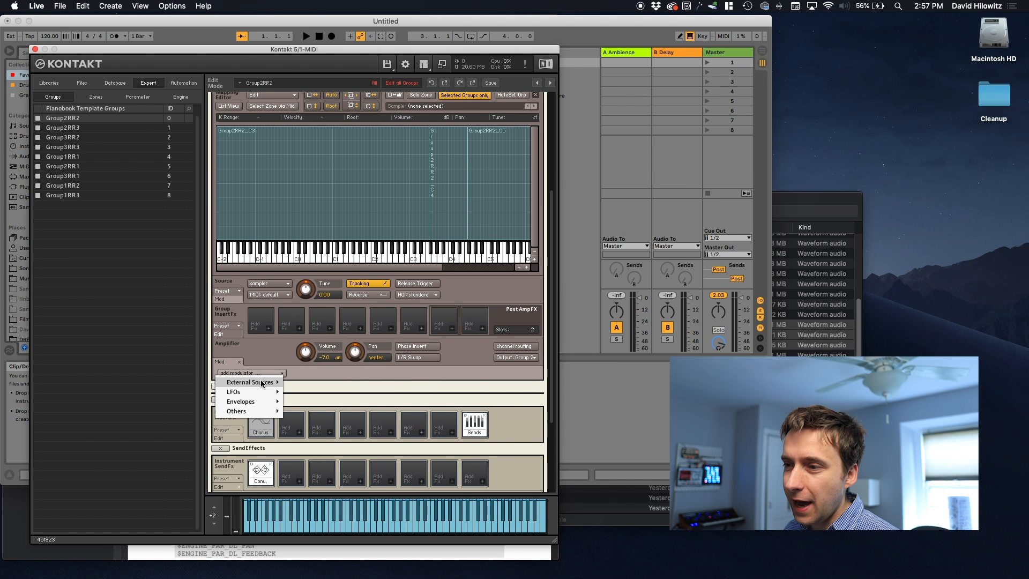
mouse_move(263, 382)
mouse_move(269, 404)
left_click(303, 401)
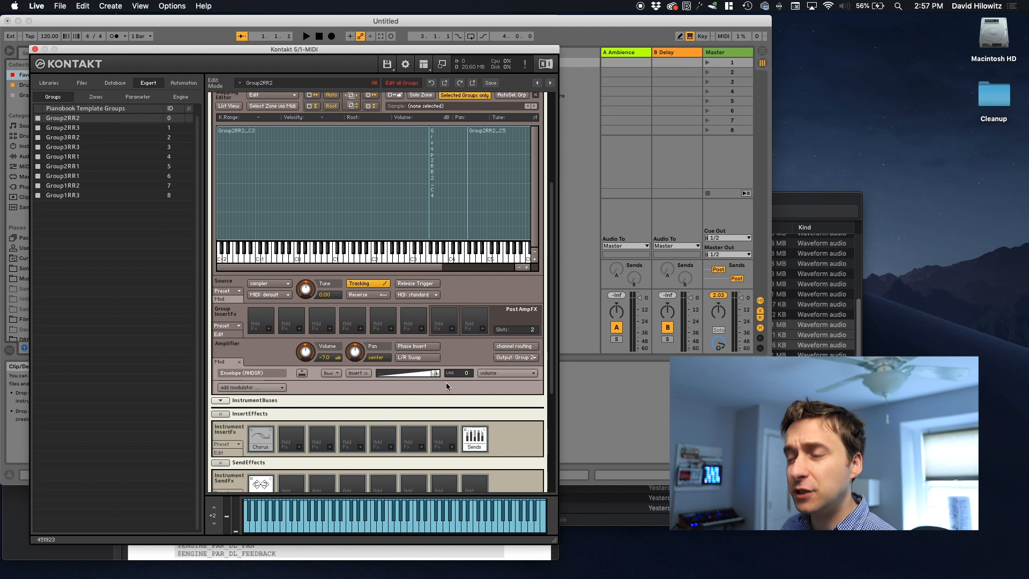
scroll(544, 381, "down", 6)
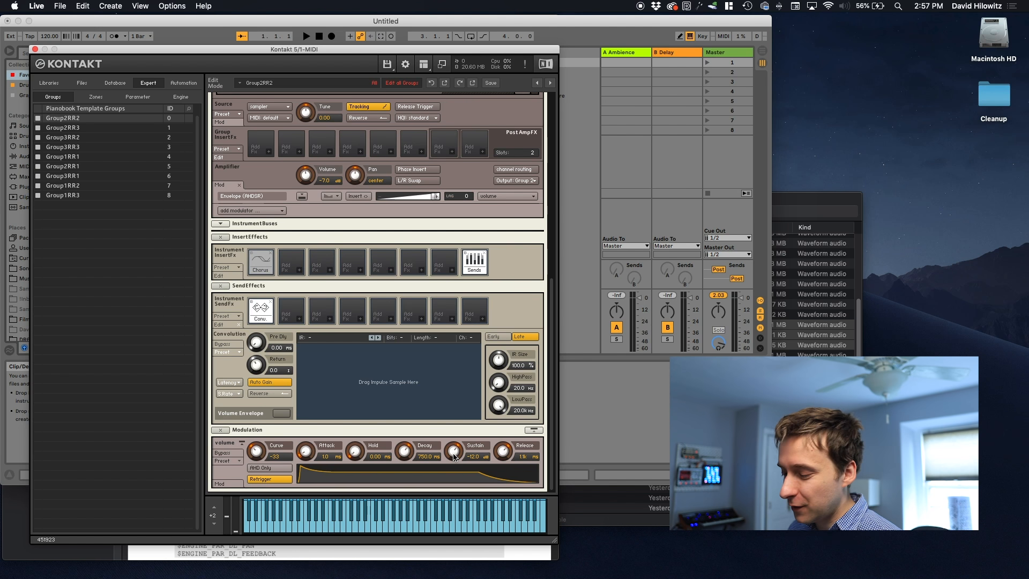
left_click_drag(453, 456, 457, 418)
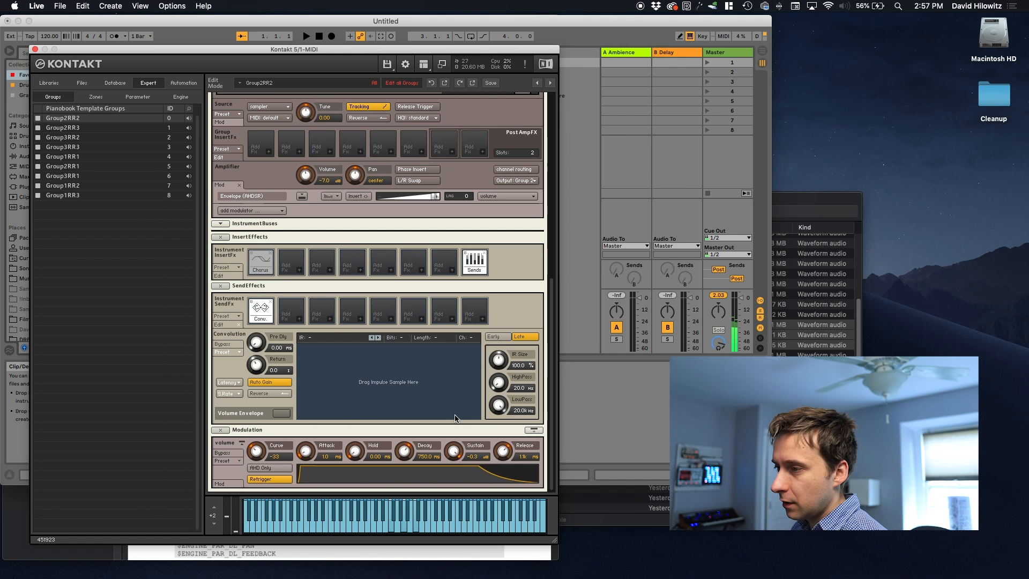
Step: Load the factory preset with the long warm.wav impulse response into the Convolution send effect
left_click(223, 351)
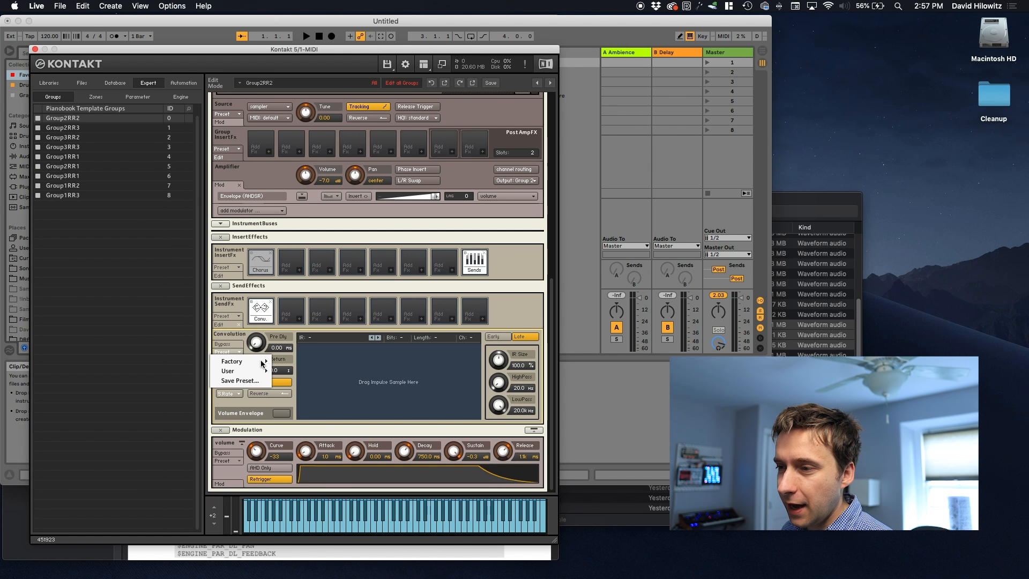
mouse_move(262, 360)
left_click(332, 452)
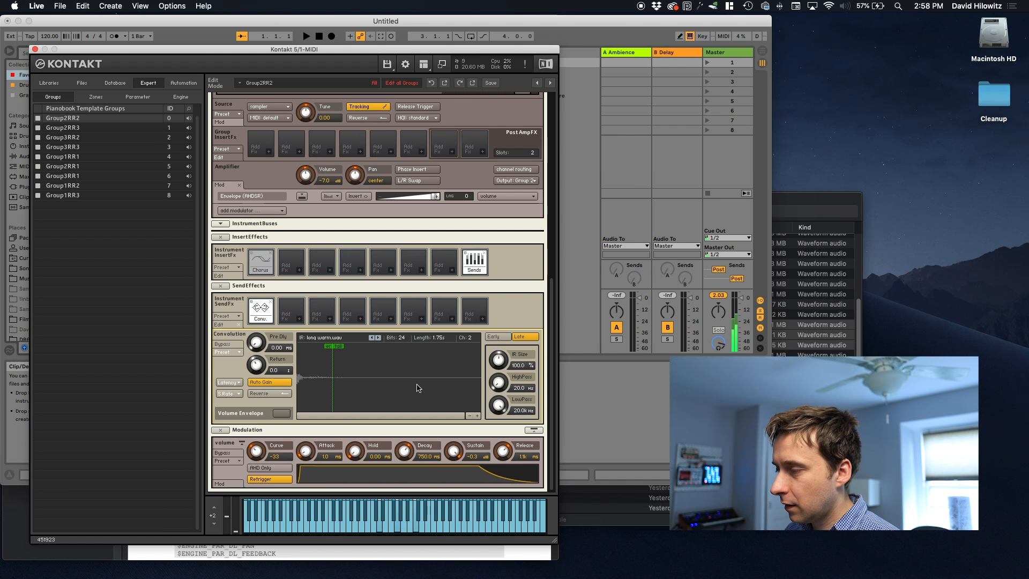
Step: Add a Delay effect to the second instrument insert slot, directly after the Chorus
left_click(294, 271)
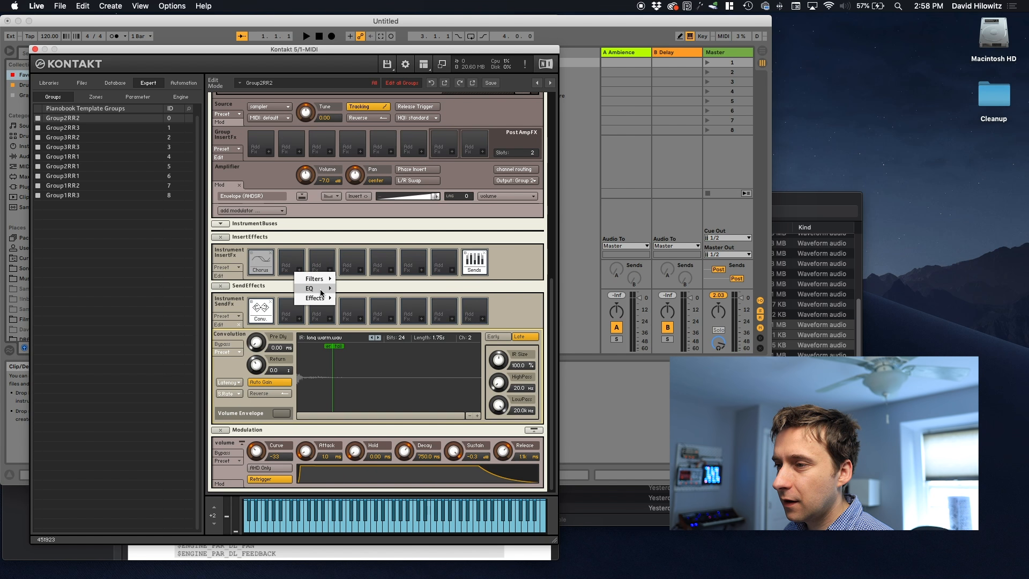
mouse_move(316, 298)
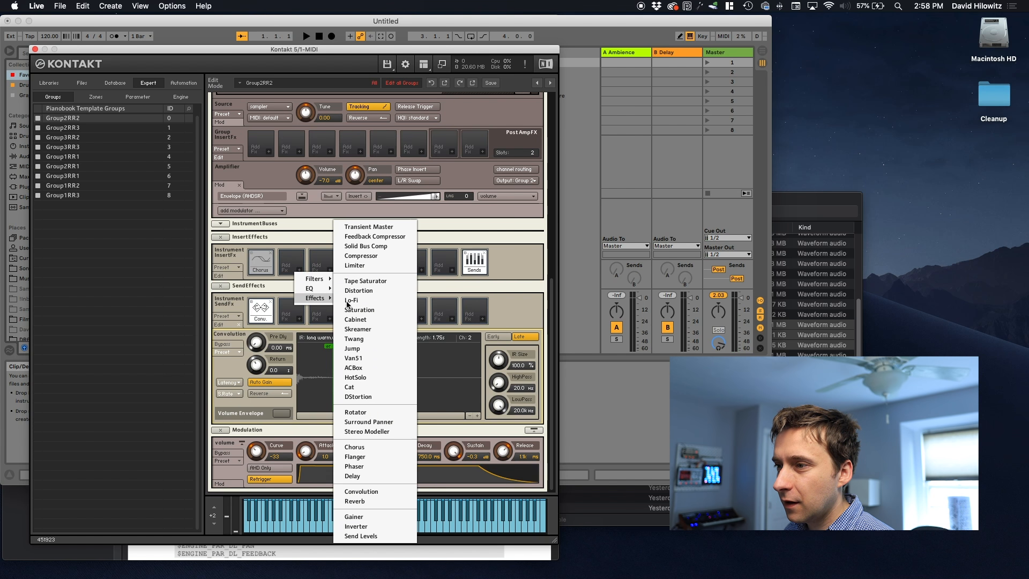
left_click(368, 475)
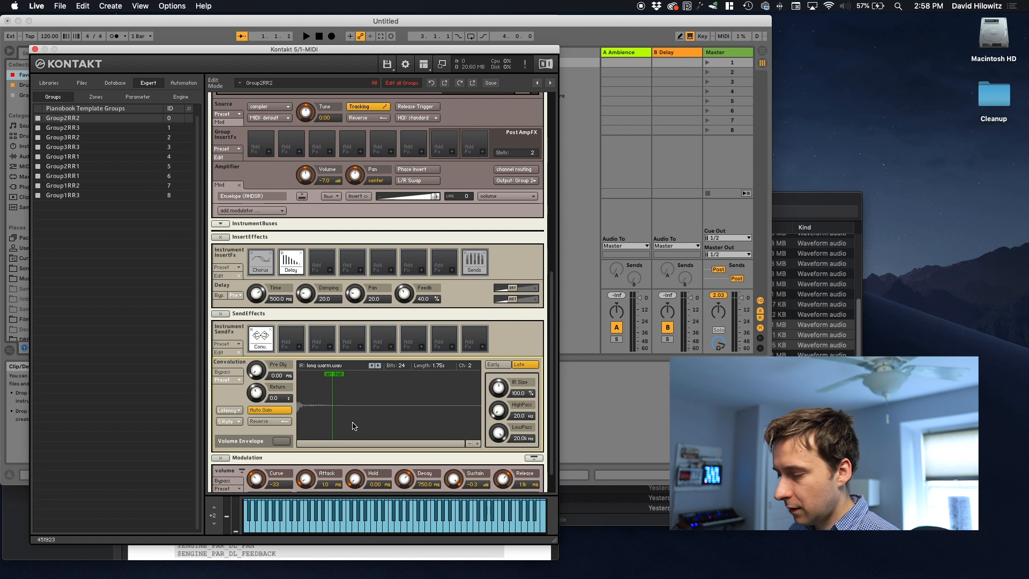
left_click(289, 300)
left_click(304, 362)
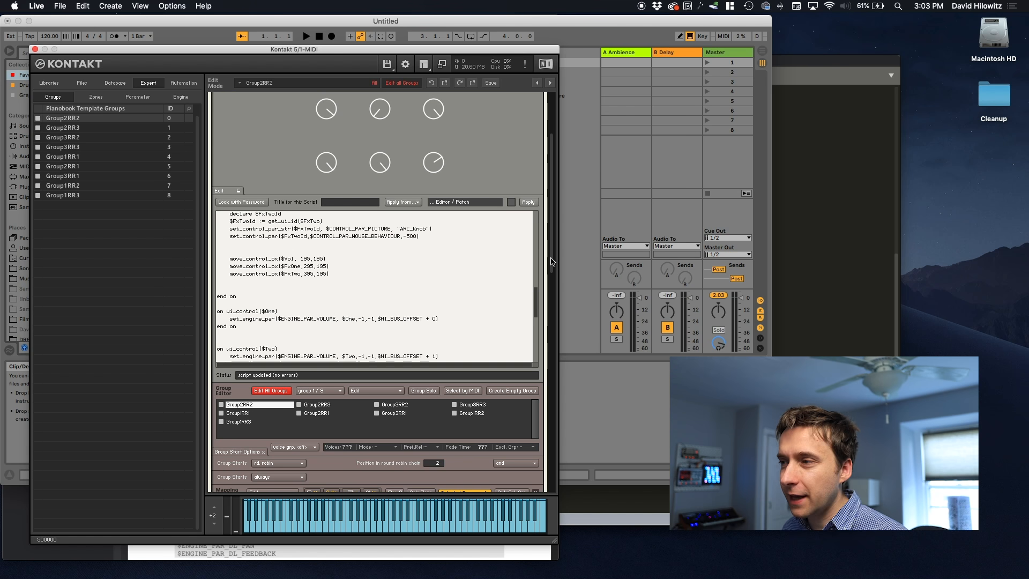
Step: Remove the message($FxOne) line from the $FxOne callback in the script
scroll(497, 284, "down", 5)
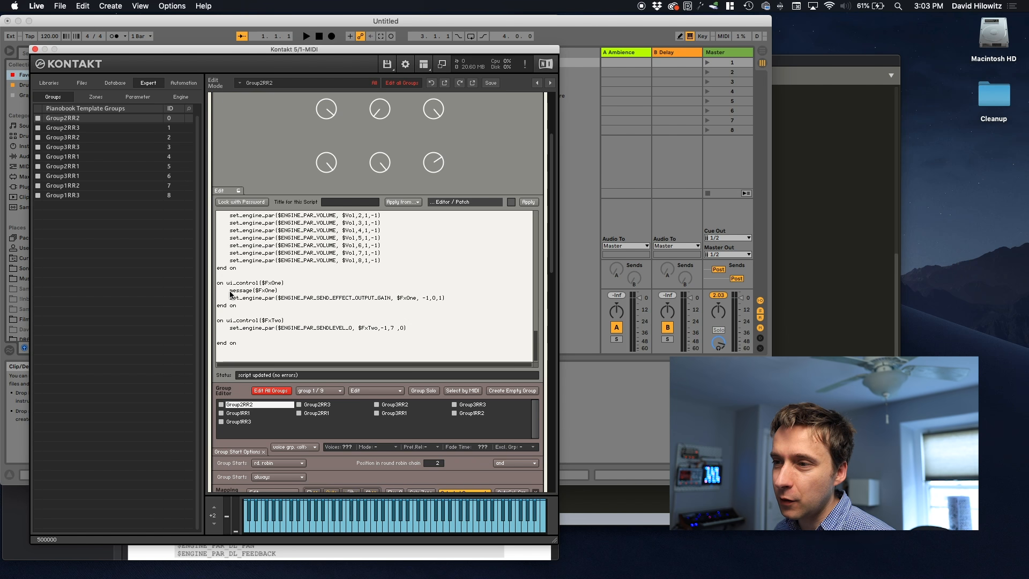
left_click_drag(230, 291, 279, 291)
key("BackSpace")
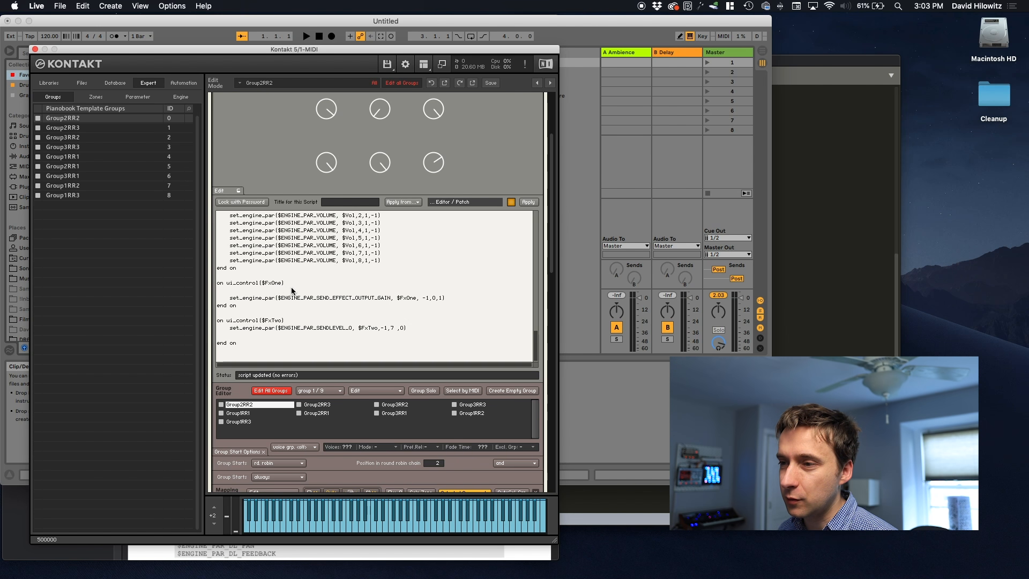
Step: Duplicate the $ENGINE_PAR_SEND_EFFECT_OUTPUT_GAIN line directly below the original in the $FxOne callback
left_click_drag(230, 297, 455, 298)
key("super+c")
left_click(455, 297)
key("Return")
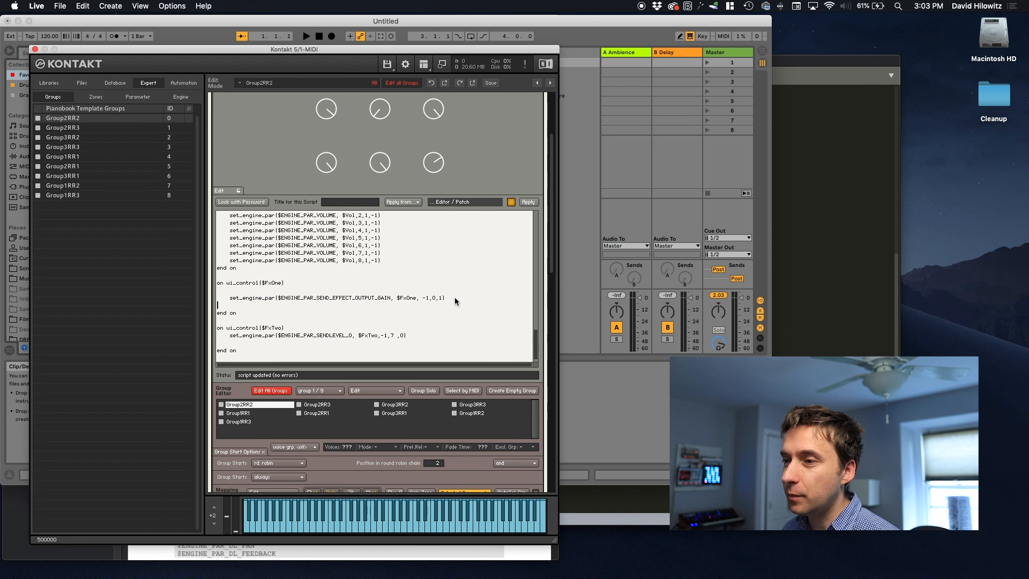
key("super+v")
Step: Change the duplicated line's ending arguments to -1,1,1, apply the script and return to the instrument interface
double_click(356, 310)
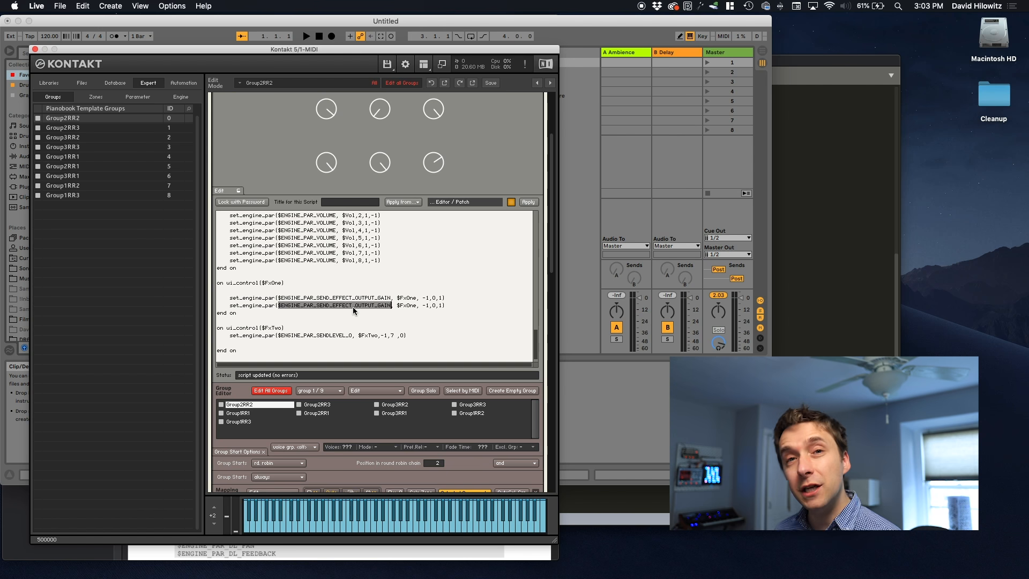
left_click(434, 301)
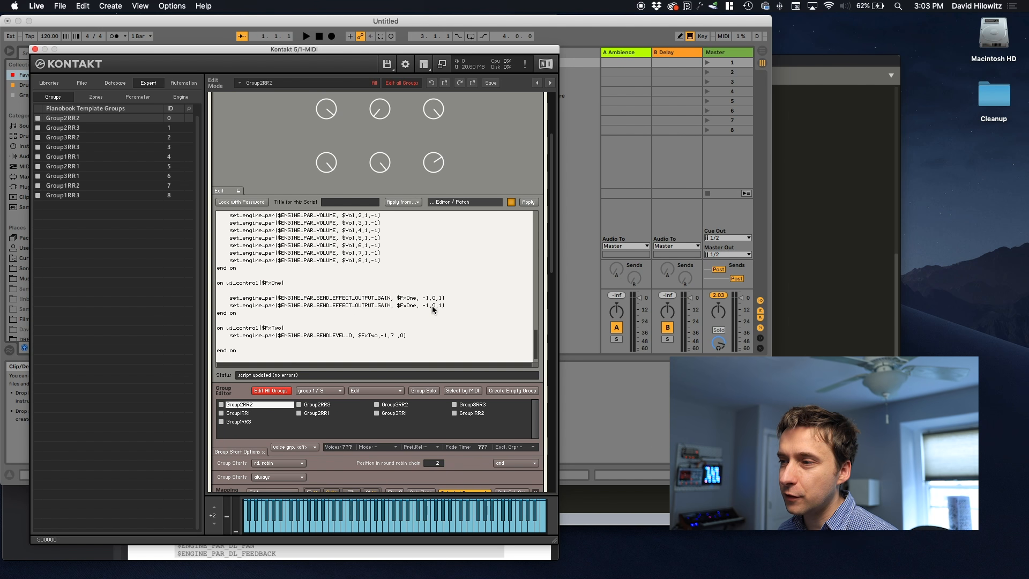
left_click(527, 203)
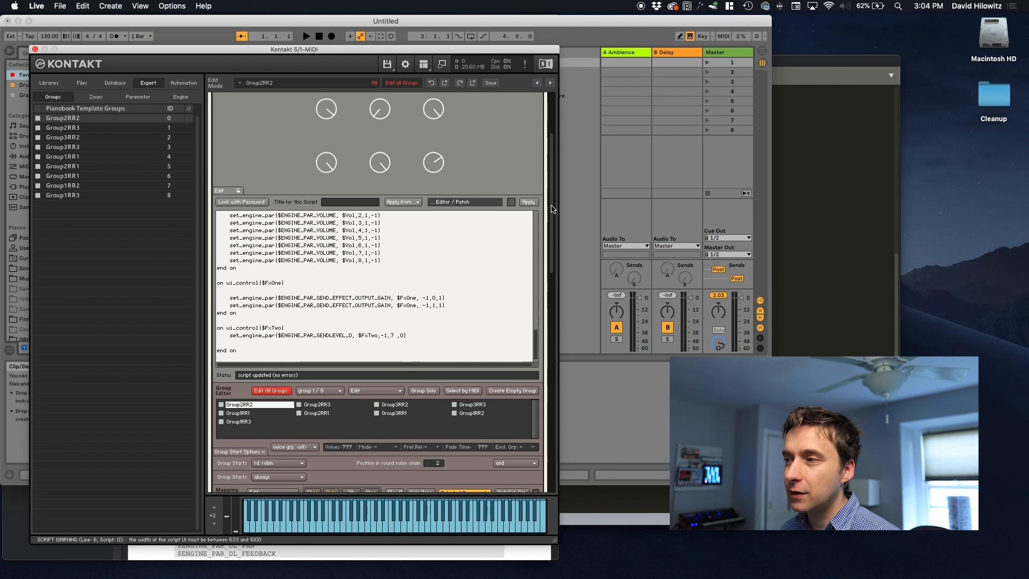
left_click(220, 101)
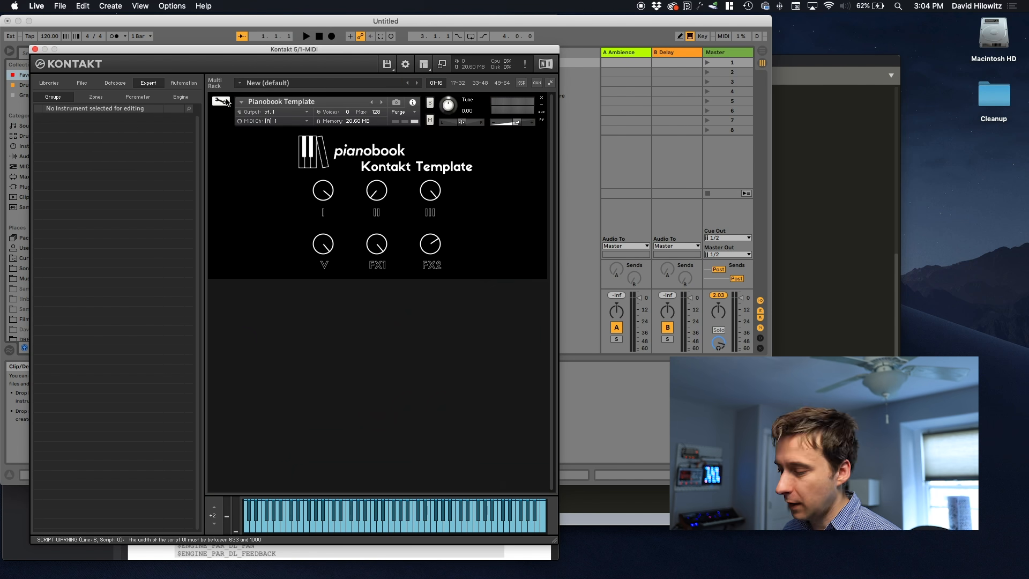